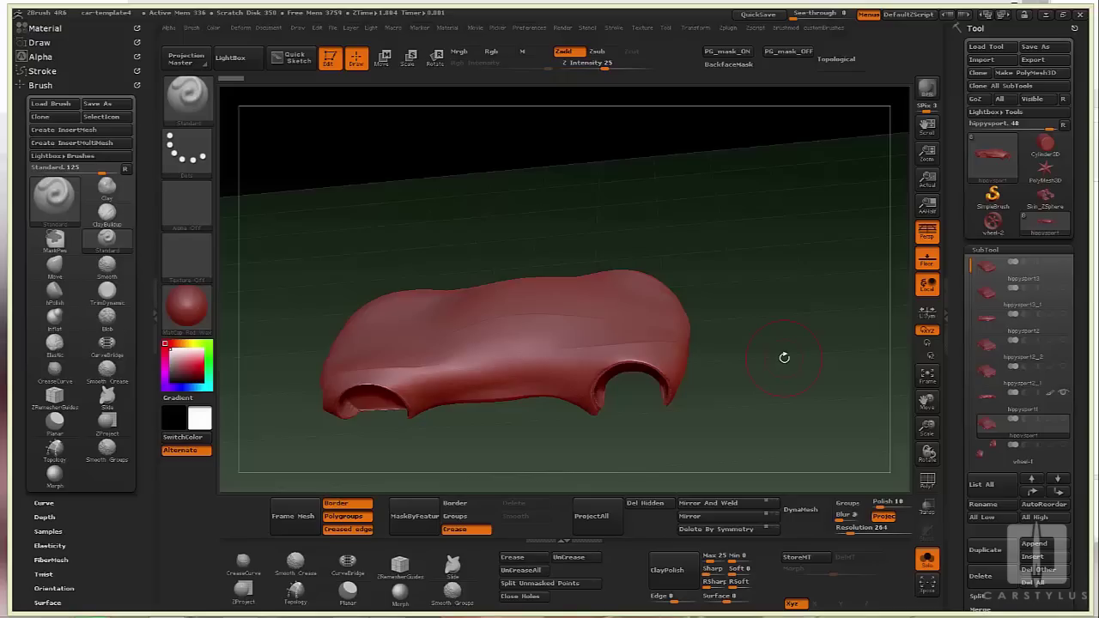
Rotate the view around the red car body to see its side and front from several angles
left_click_drag(788, 357, 776, 358)
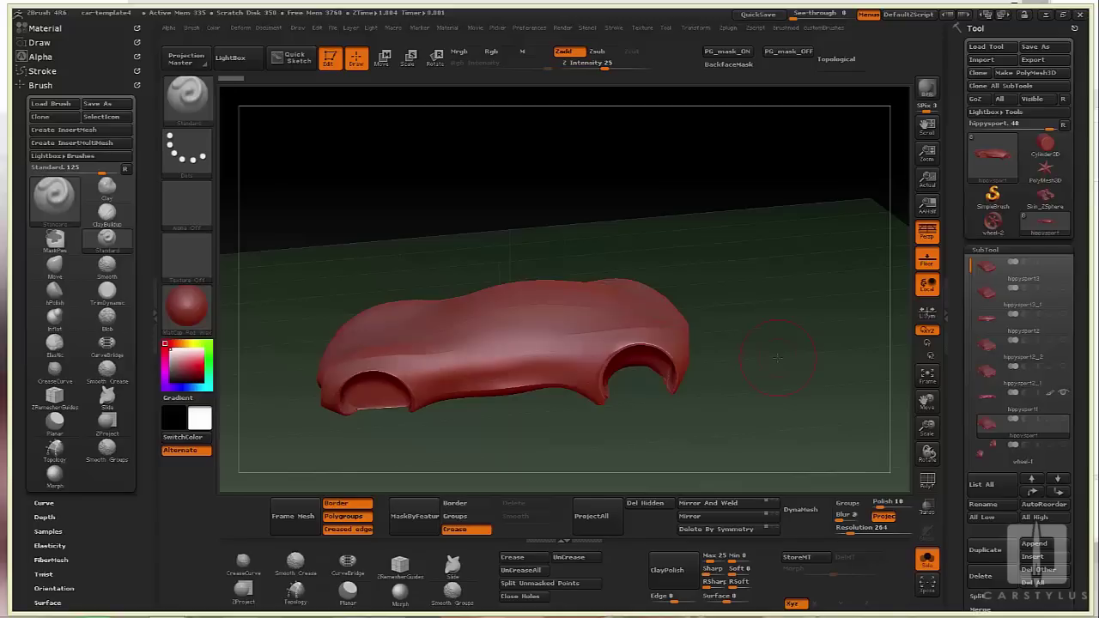
left_click_drag(779, 367, 749, 381)
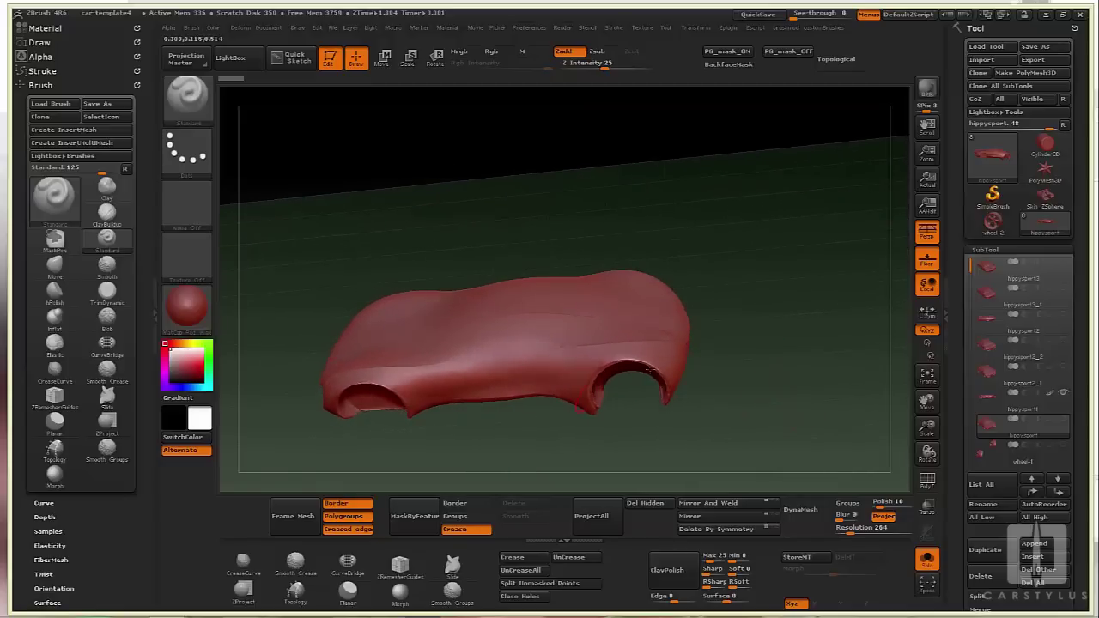
left_click_drag(761, 400, 649, 378)
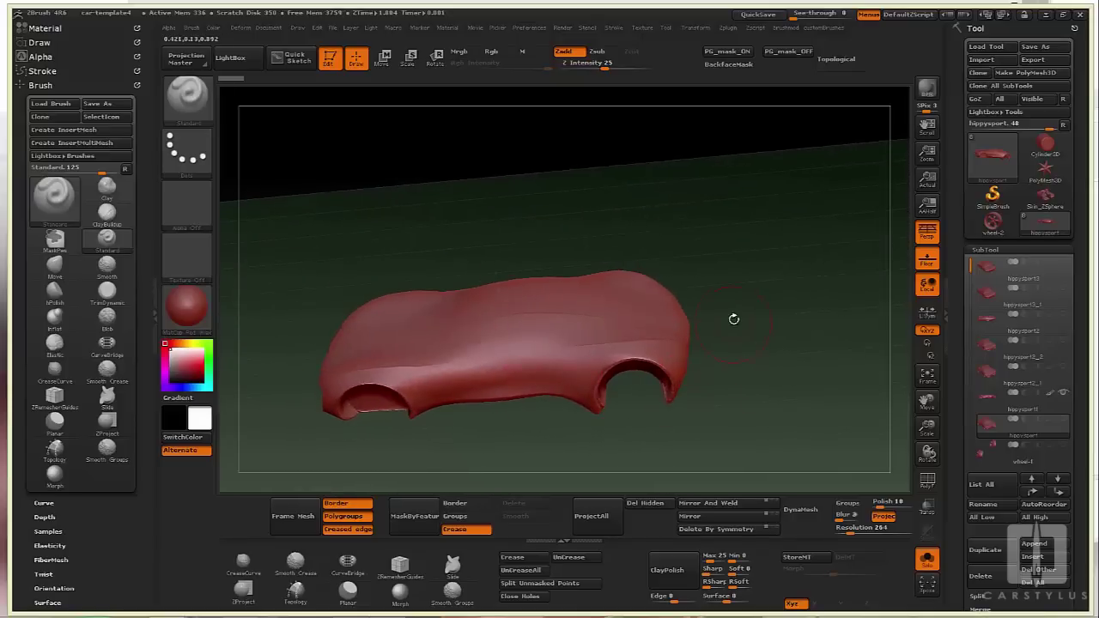
left_click_drag(757, 386, 768, 356)
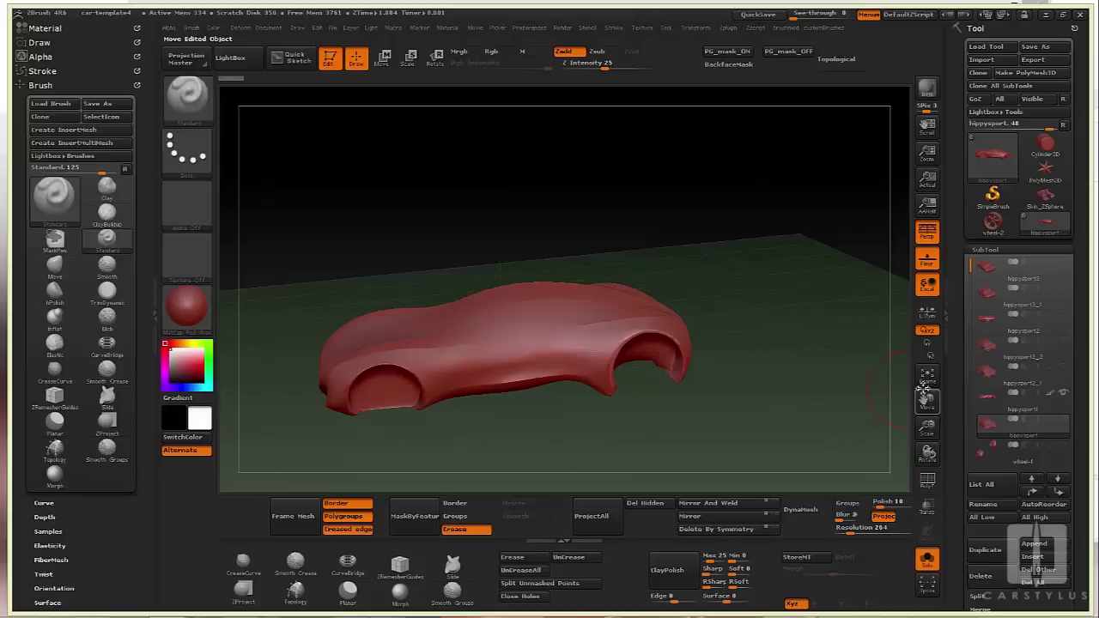
Step through the hippysport3_1, hippysport2, hippysport3 and hippysport2_2 subtools, rotating to inspect each
left_click(1022, 293)
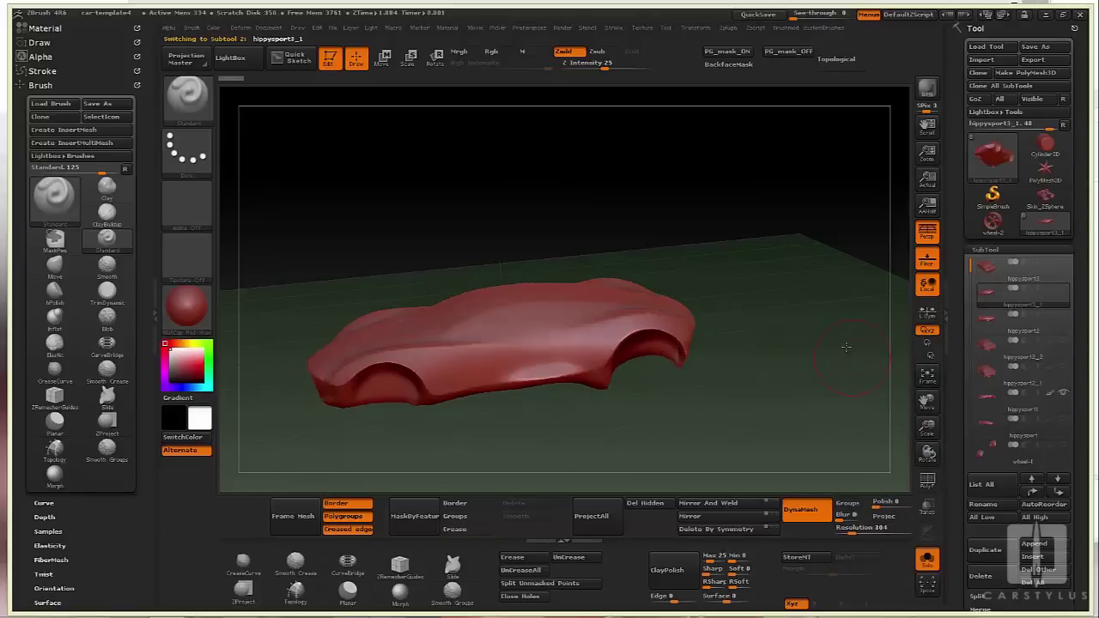
left_click_drag(868, 355, 893, 330)
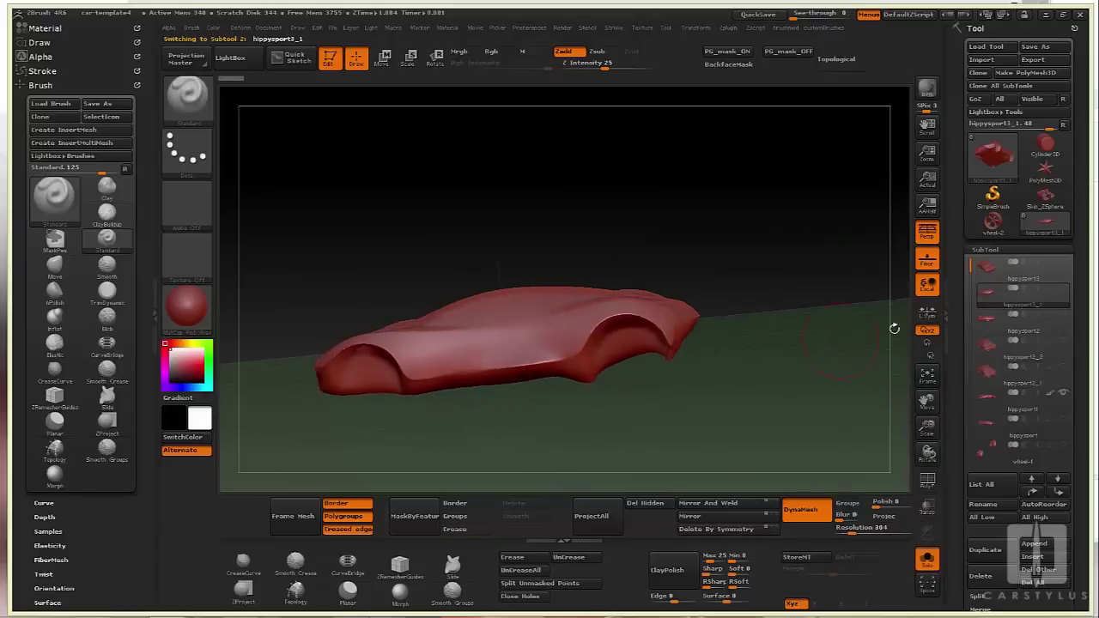
left_click(987, 323)
left_click_drag(858, 403, 836, 364)
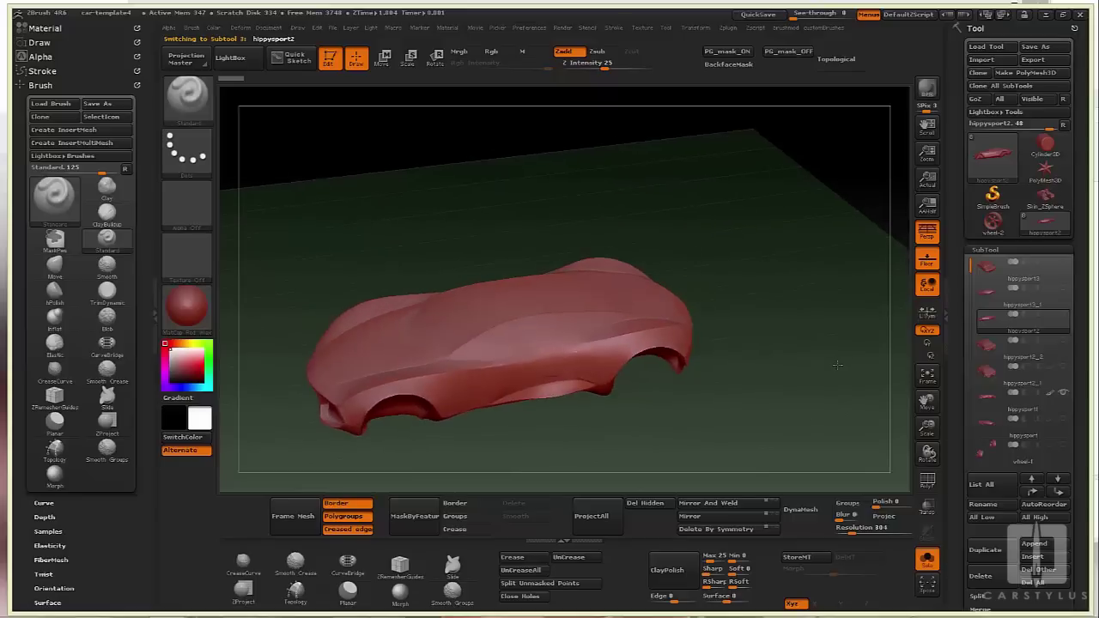
left_click(986, 268)
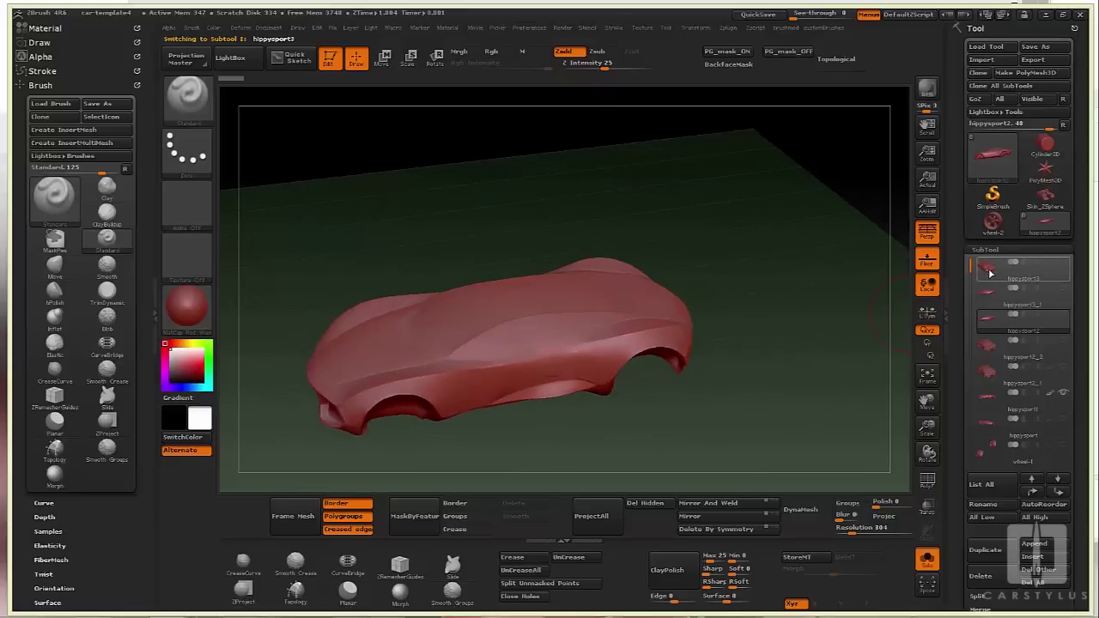
left_click(989, 348)
left_click_drag(826, 351, 862, 354)
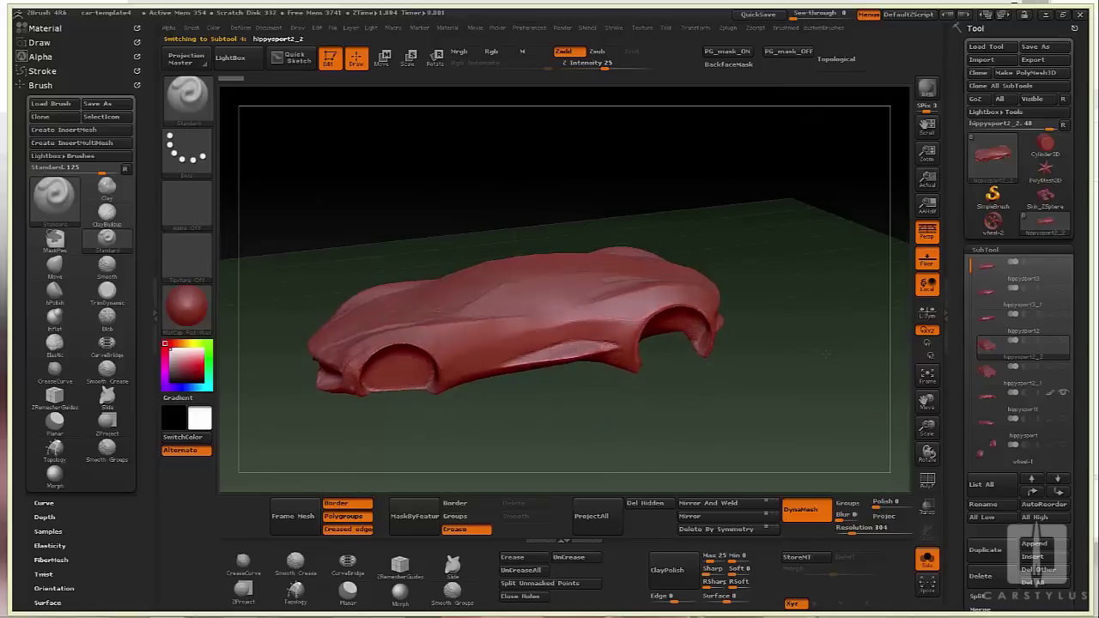
Recheck hippysport and hippysport2, then settle on hippysport2_2 and toggle PolyF on and off
left_click(990, 417)
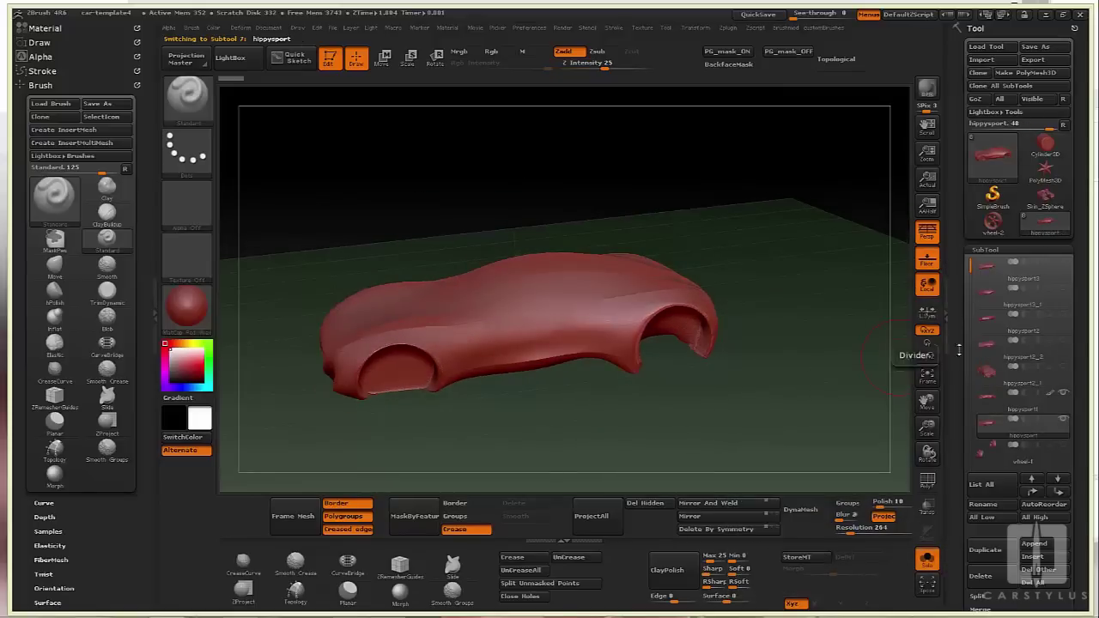
left_click(989, 323)
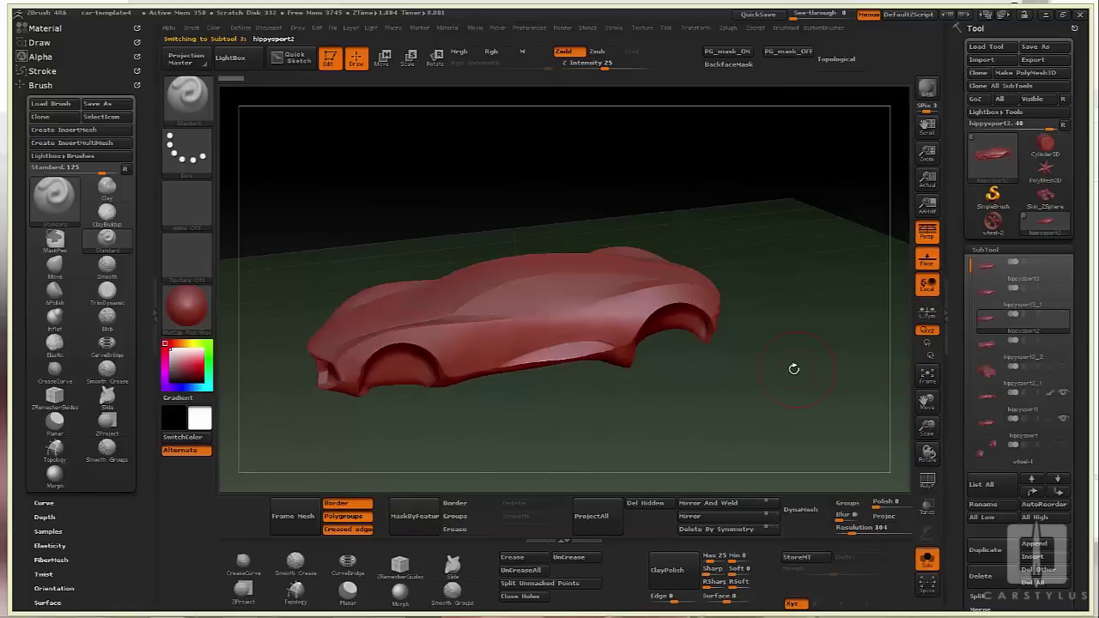
left_click(985, 342)
mouse_move(769, 387)
left_mouse_down()
mouse_move(760, 347)
mouse_move(775, 392)
left_mouse_up()
key("shift+f")
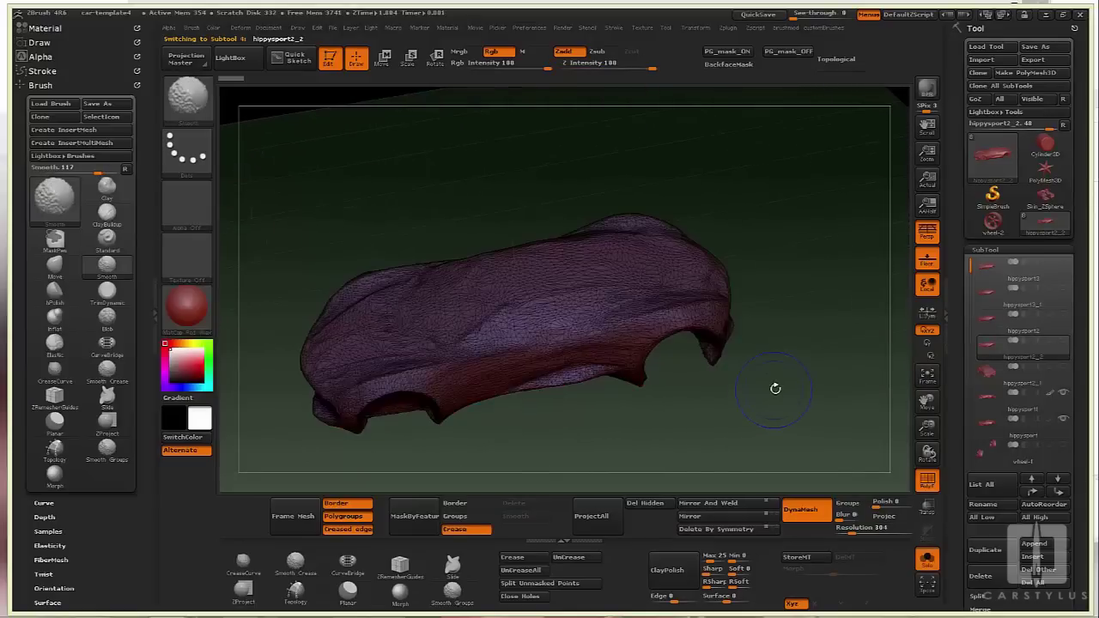
key("shift+f")
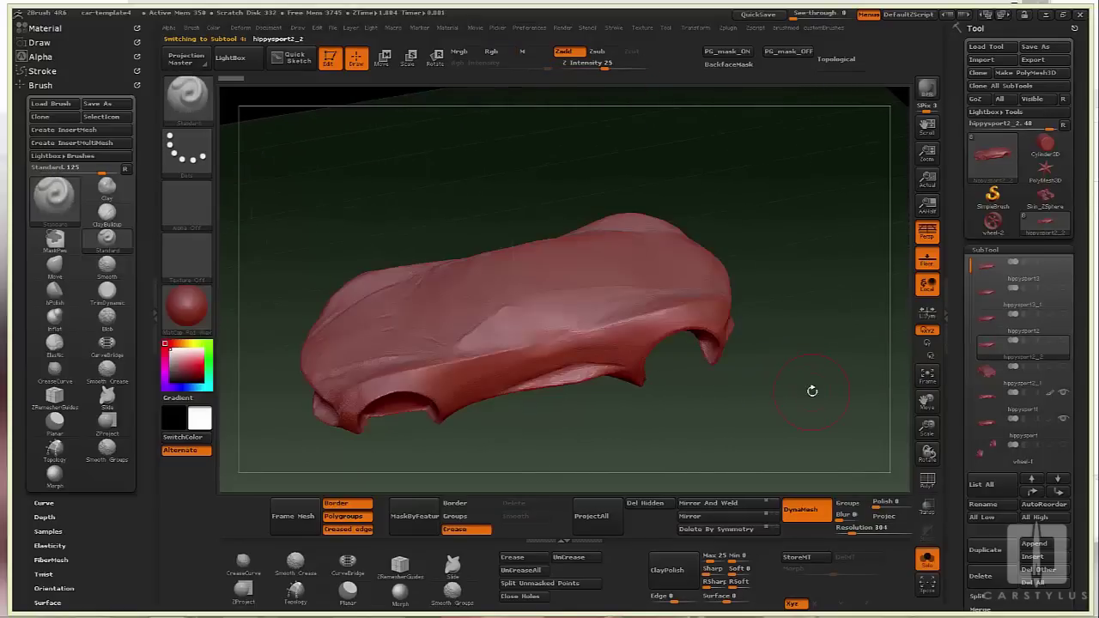
left_click_drag(812, 390, 809, 353)
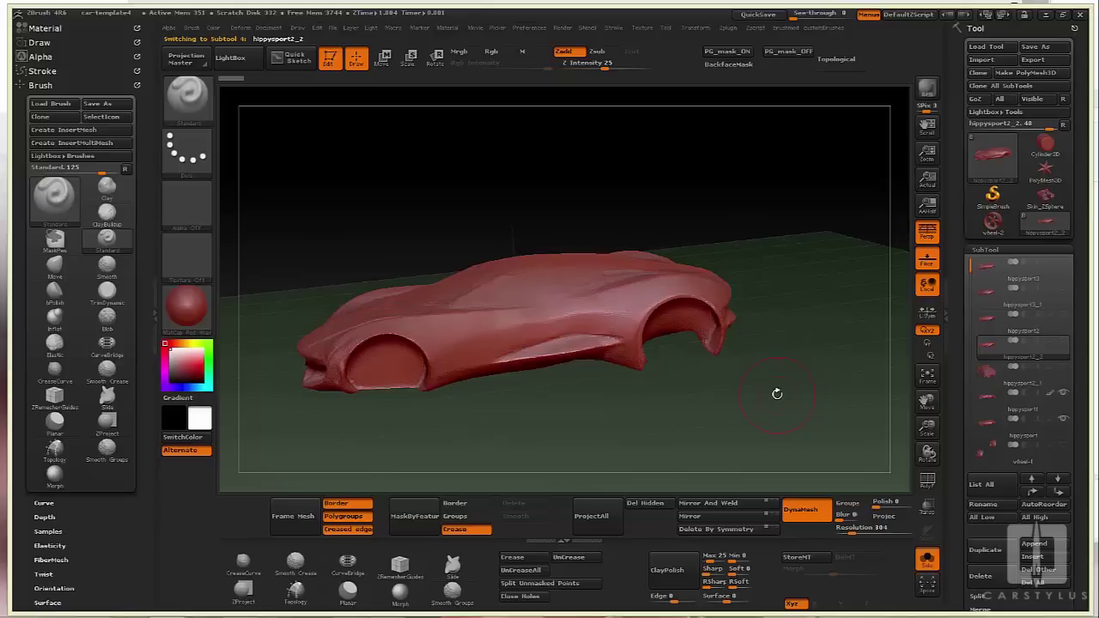
Rotate the hippysport2_2 body through low side and three-quarter angles to study its creases
left_click_drag(789, 395, 788, 357)
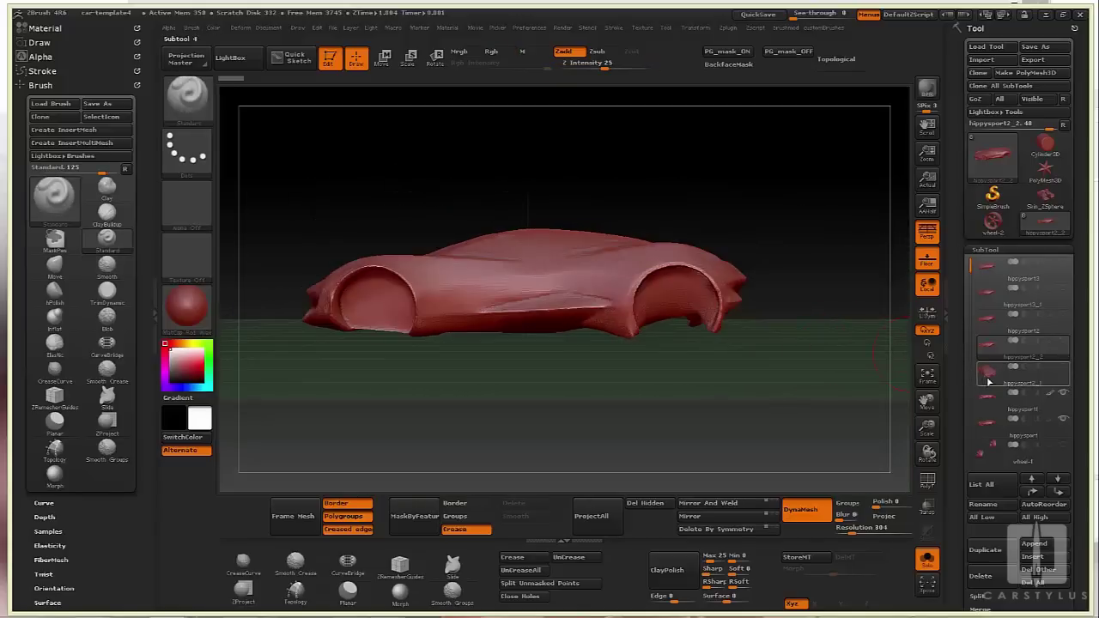
left_click_drag(826, 366, 813, 370)
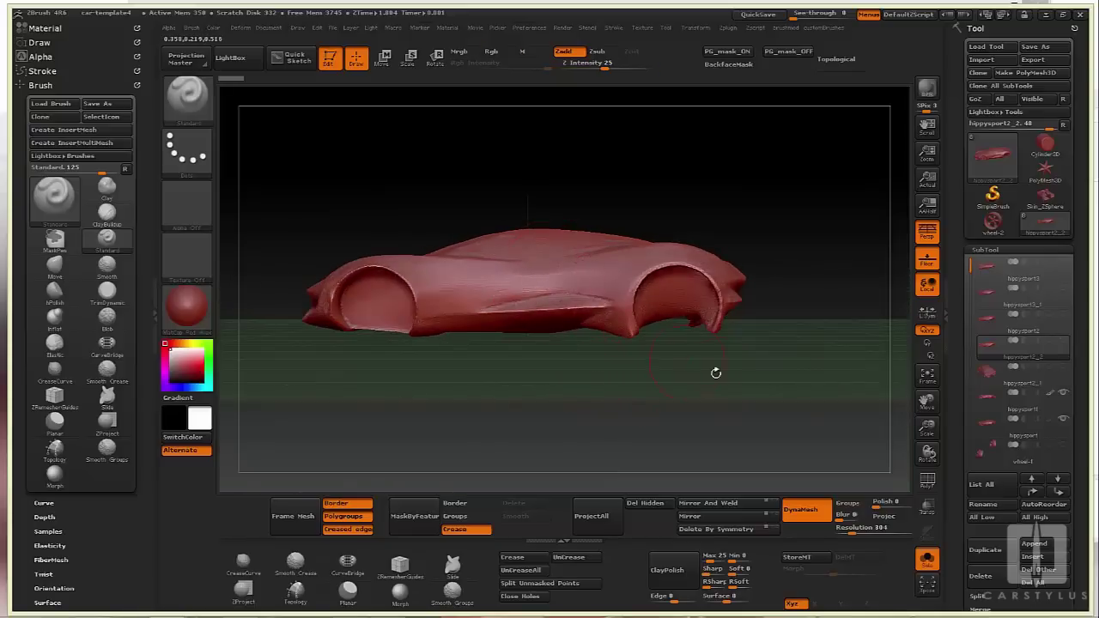
left_click_drag(715, 374, 759, 410)
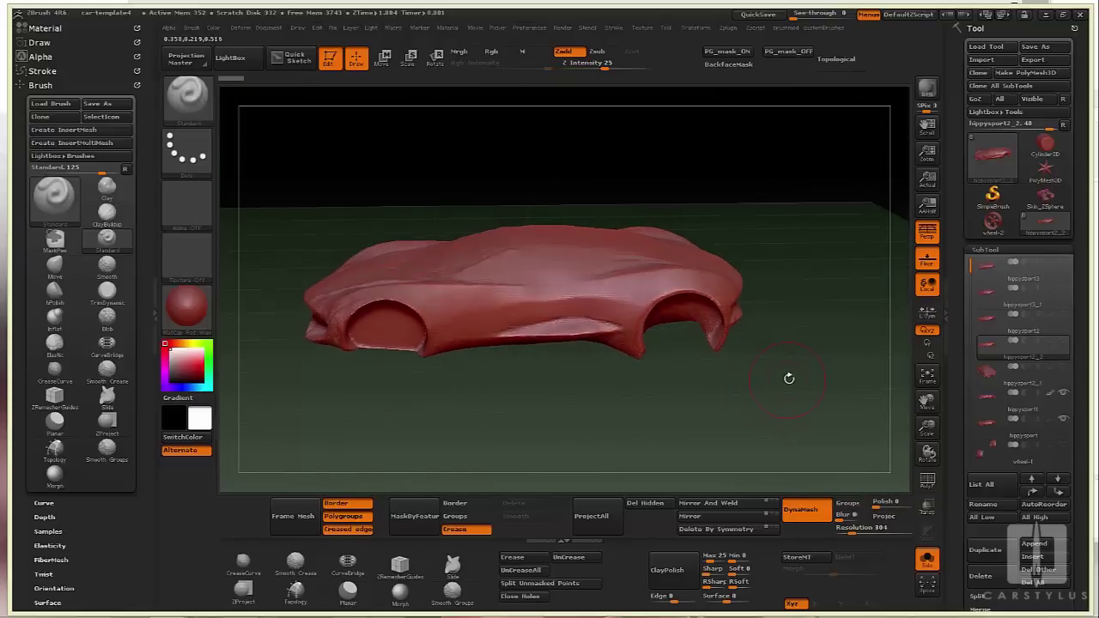
left_click_drag(787, 378, 807, 378)
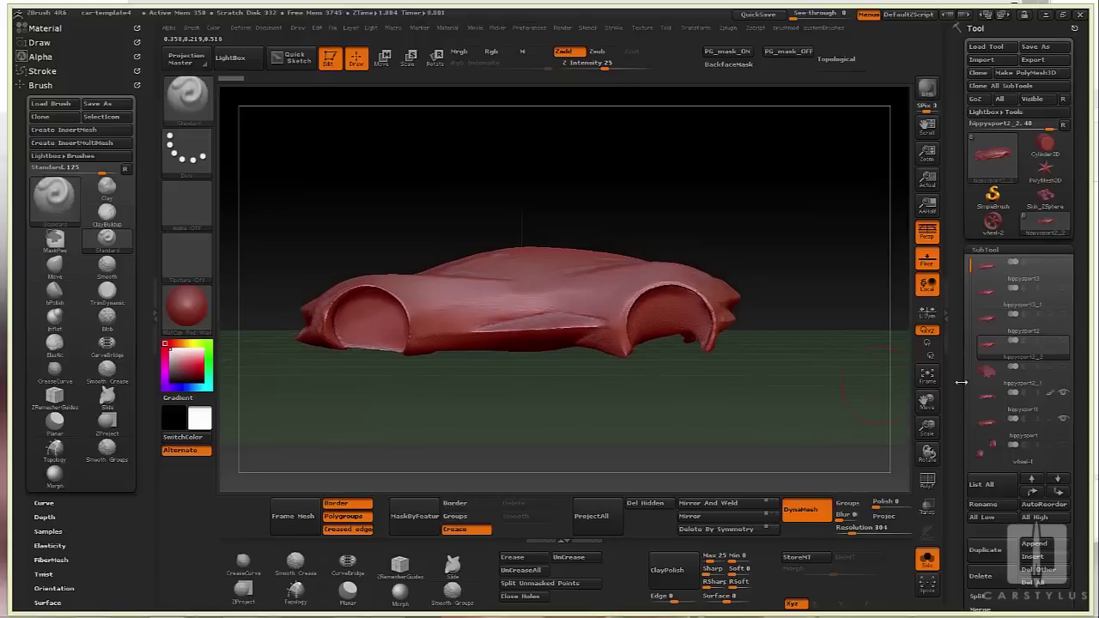
left_click_drag(880, 357, 889, 382)
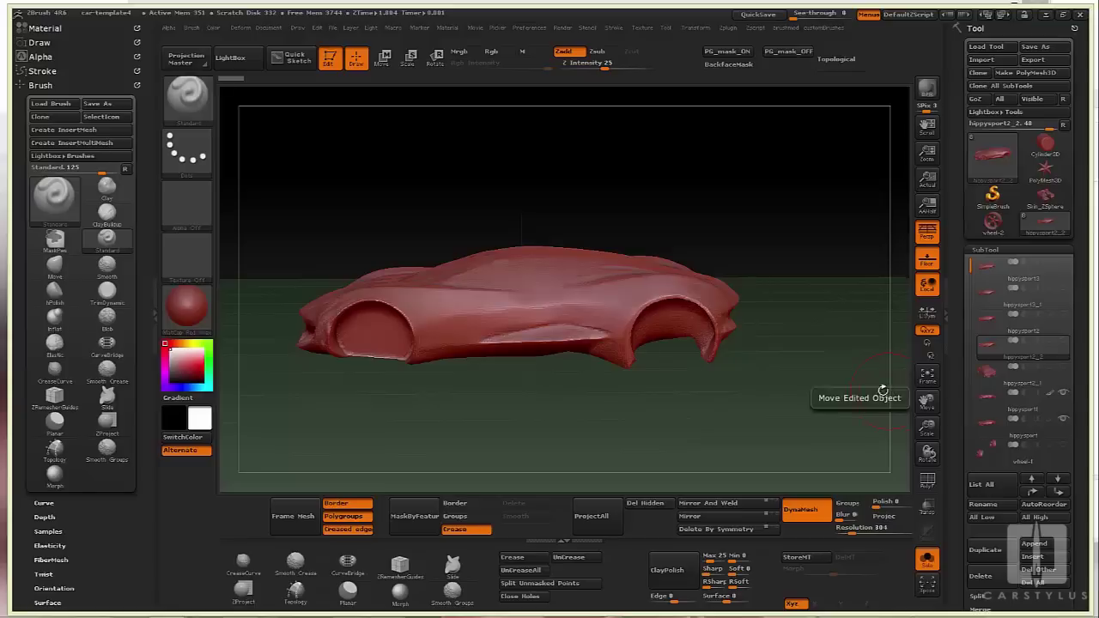
left_click(987, 397)
left_click_drag(864, 364, 833, 295)
mouse_move(822, 383)
left_mouse_down()
mouse_move(828, 429)
mouse_move(687, 339)
left_mouse_up()
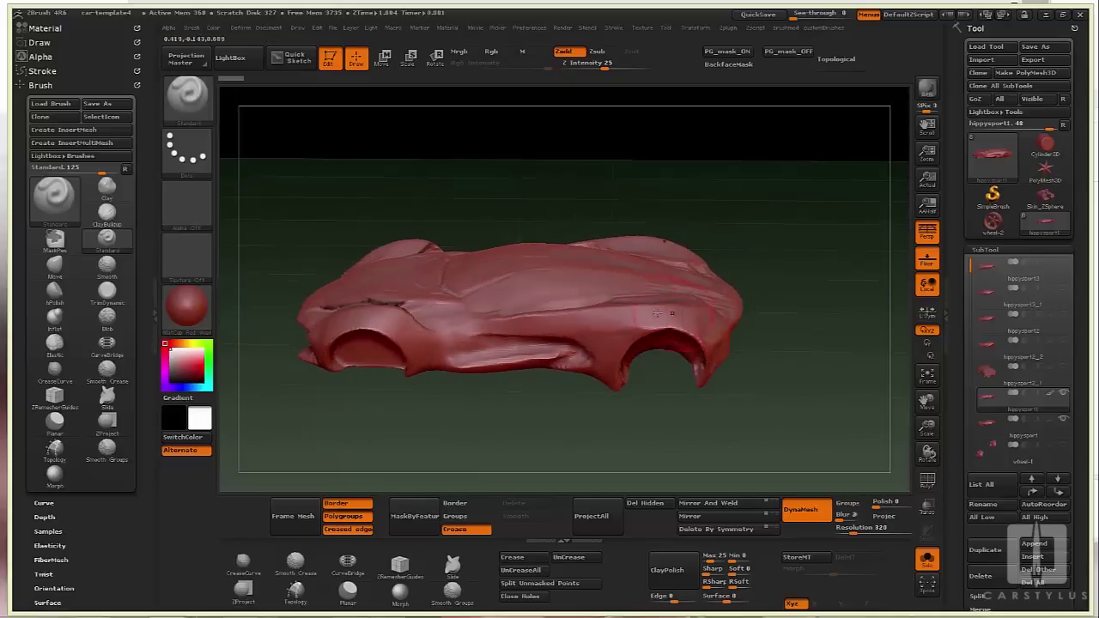
left_click_drag(708, 424, 527, 409)
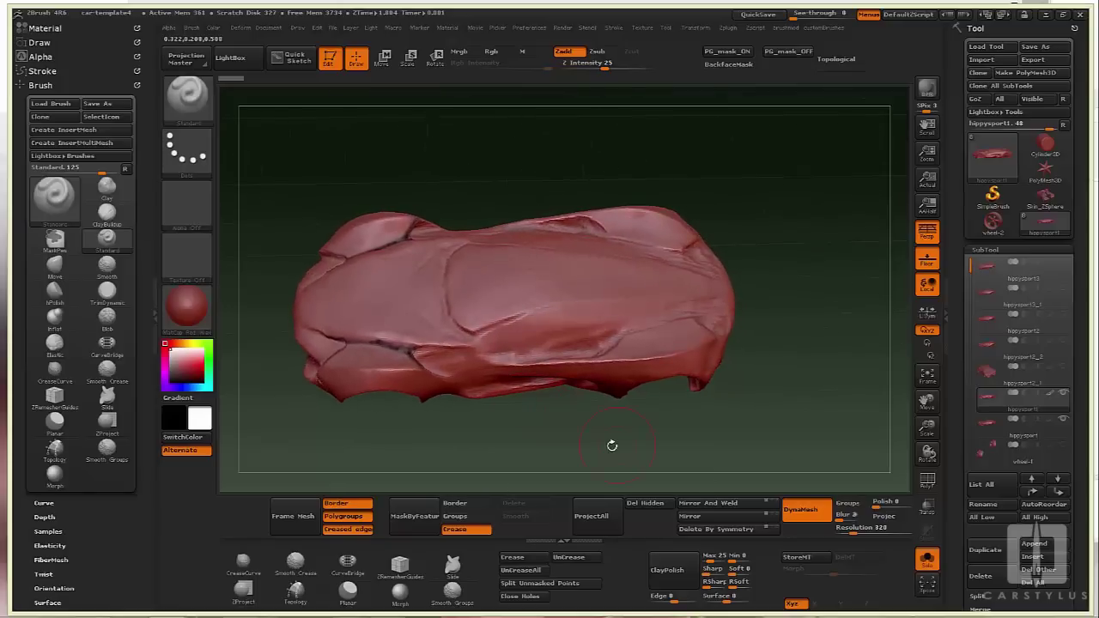
left_click_drag(611, 444, 630, 403)
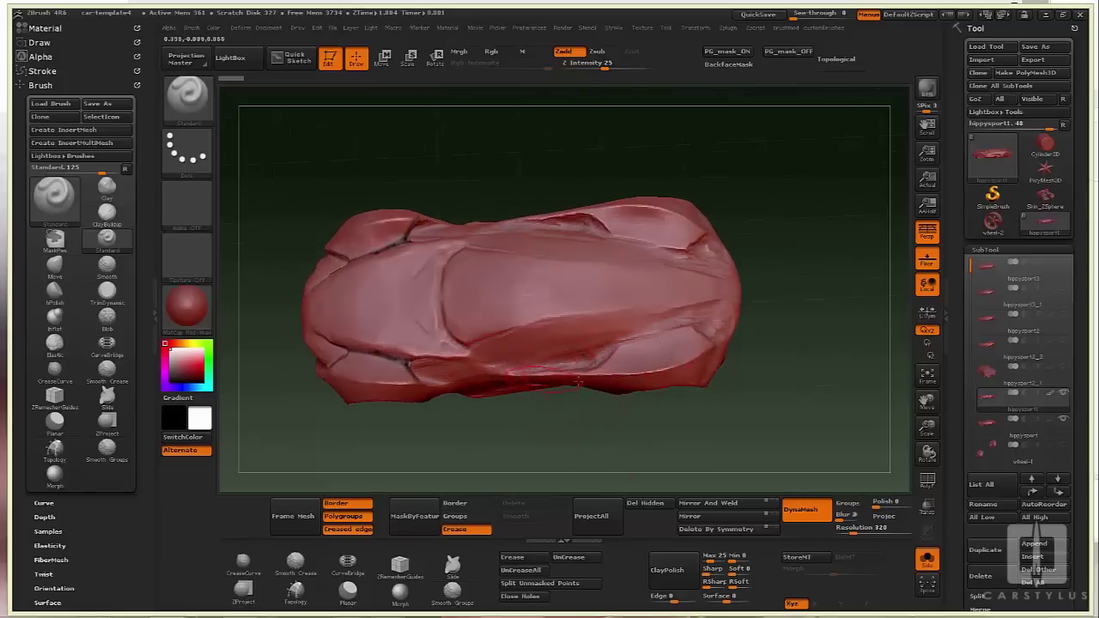
left_click_drag(797, 429, 395, 339)
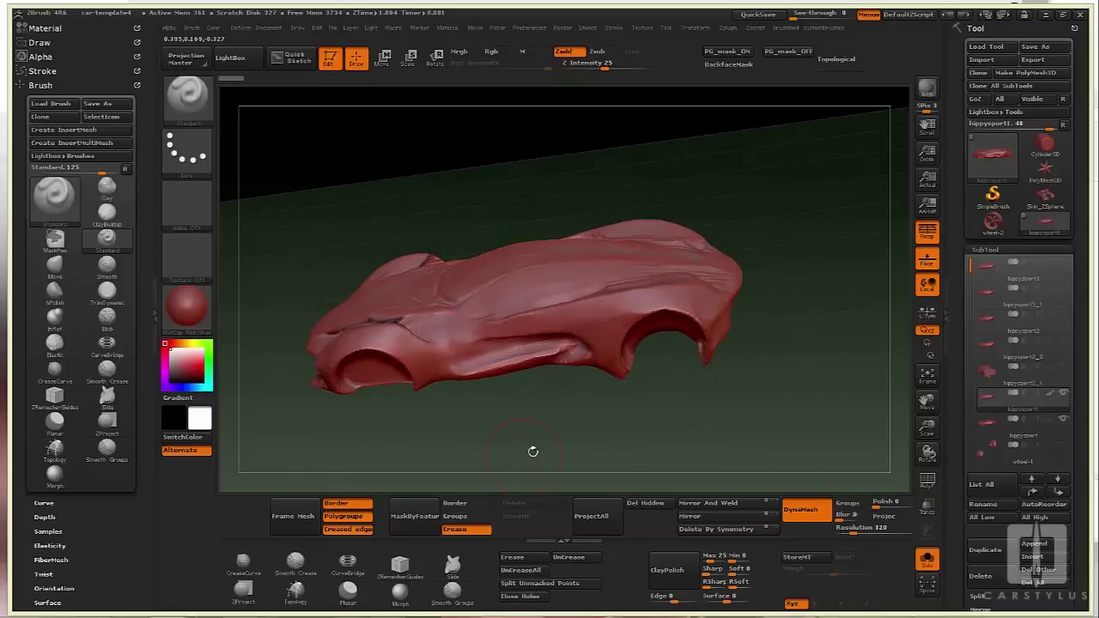
left_click_drag(529, 449, 449, 412)
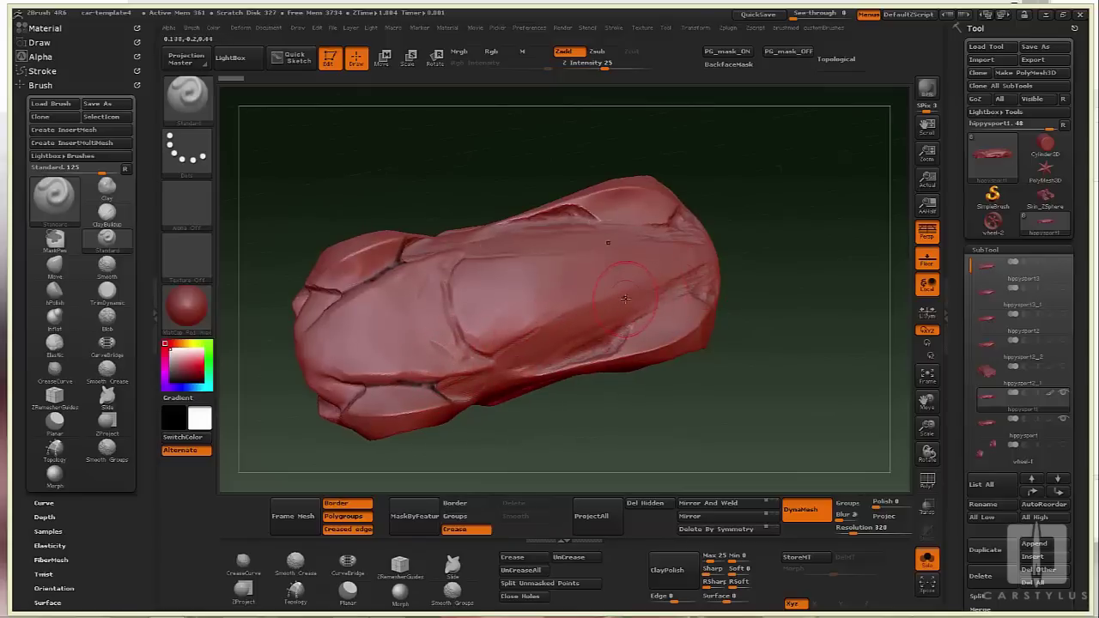
left_click_drag(724, 394, 823, 405, "shift")
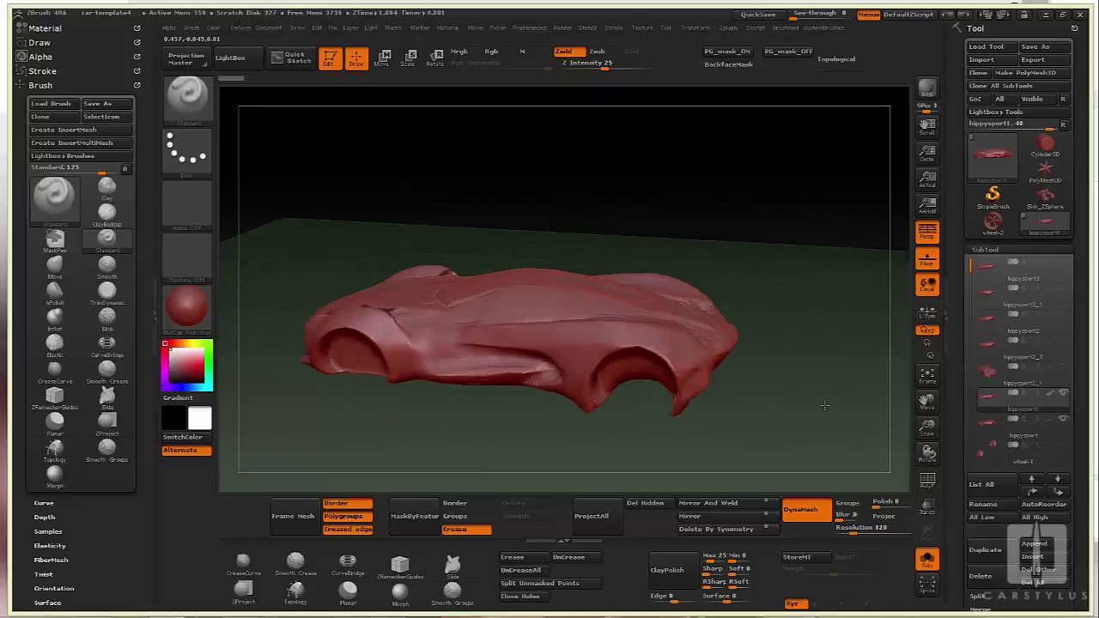
left_click(824, 406, "alt")
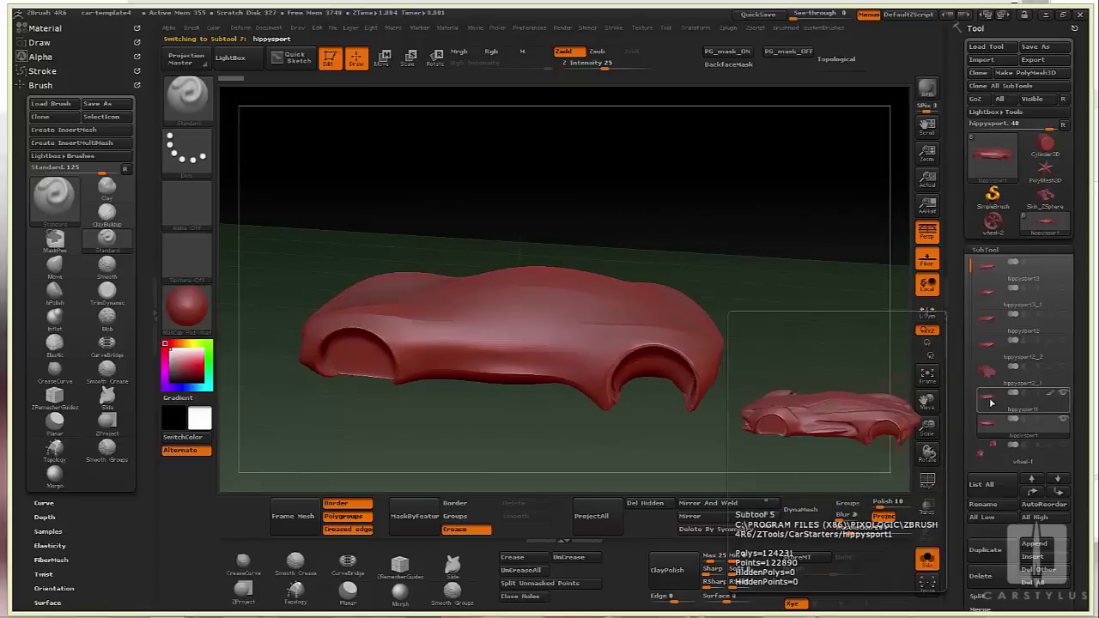
left_click(990, 403)
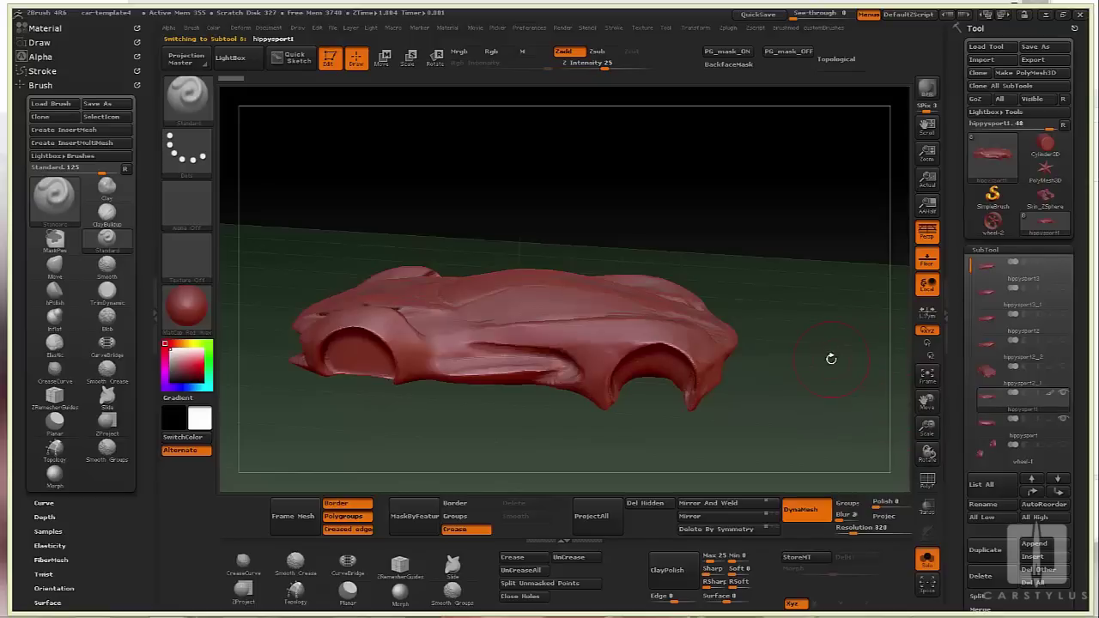
left_click_drag(831, 358, 838, 335)
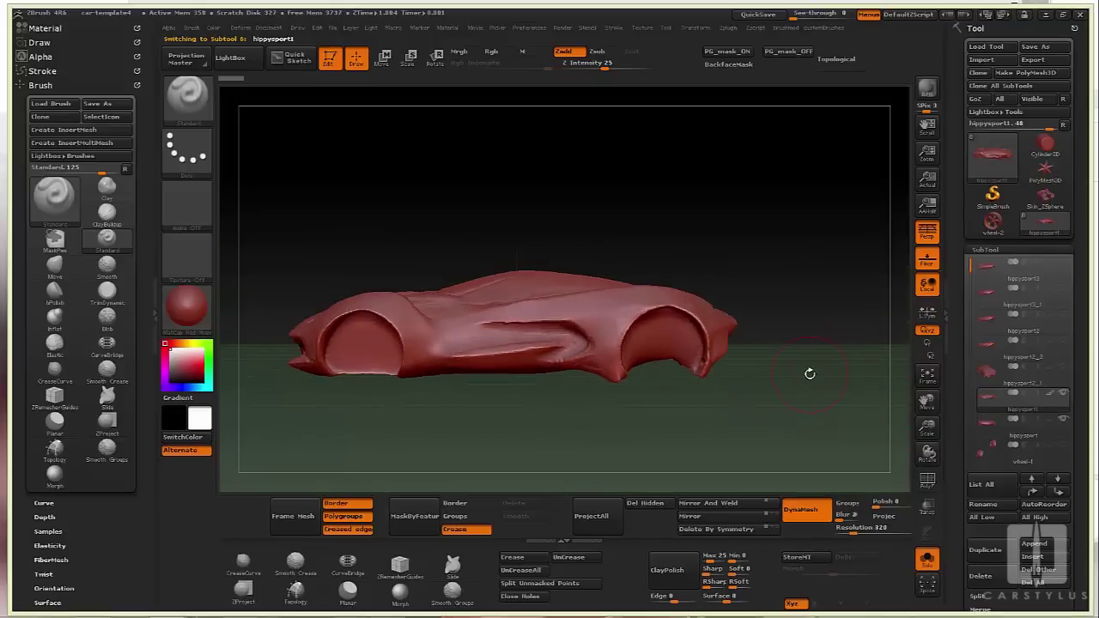
left_click_drag(820, 344, 831, 381)
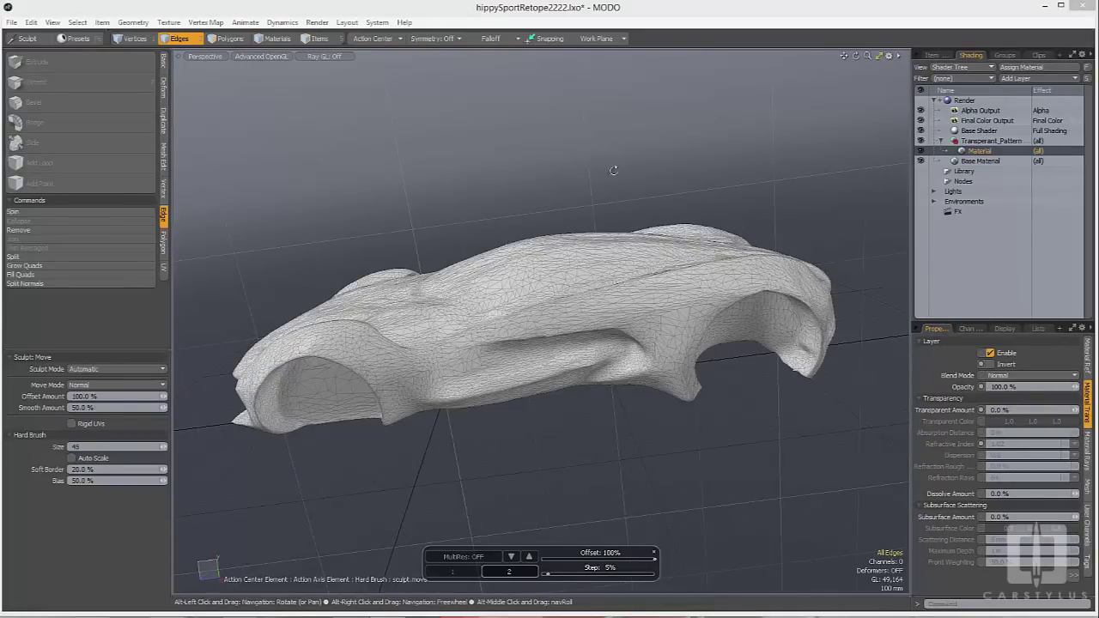
left_click_drag(497, 245, 587, 396, "alt")
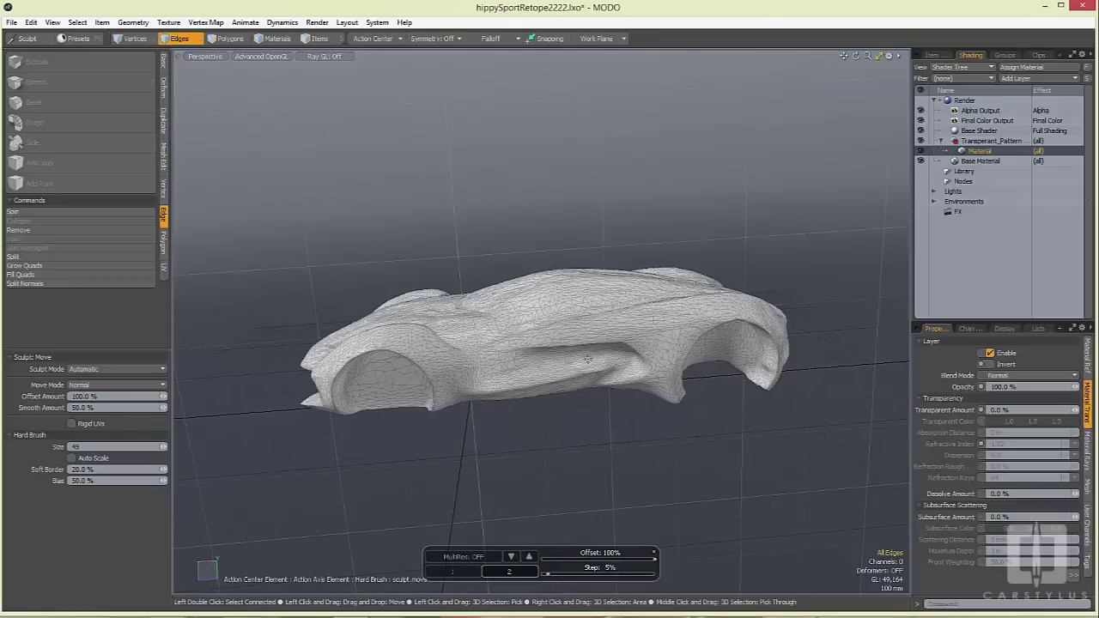
left_click_drag(627, 391, 591, 412, "alt")
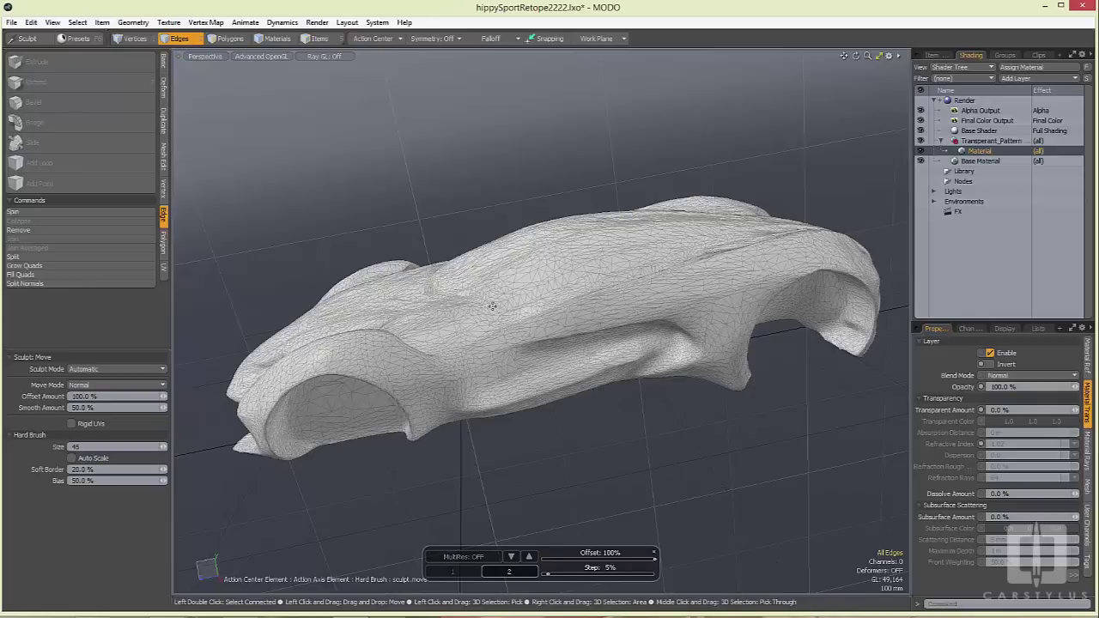
left_click_drag(558, 300, 681, 245, "alt")
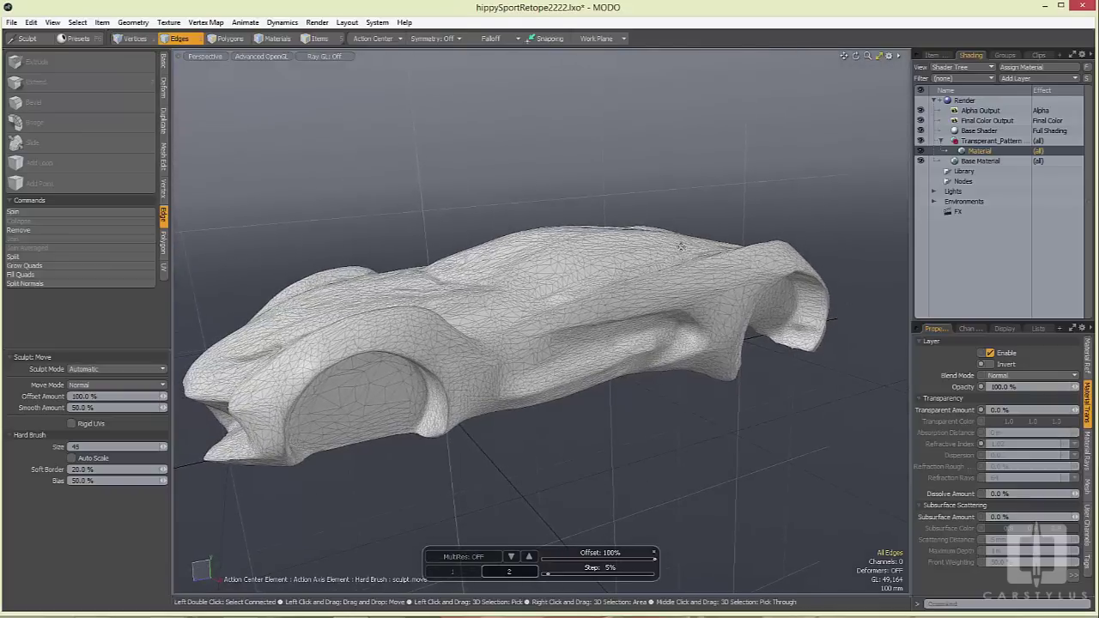
left_click_drag(622, 297, 507, 329, "alt")
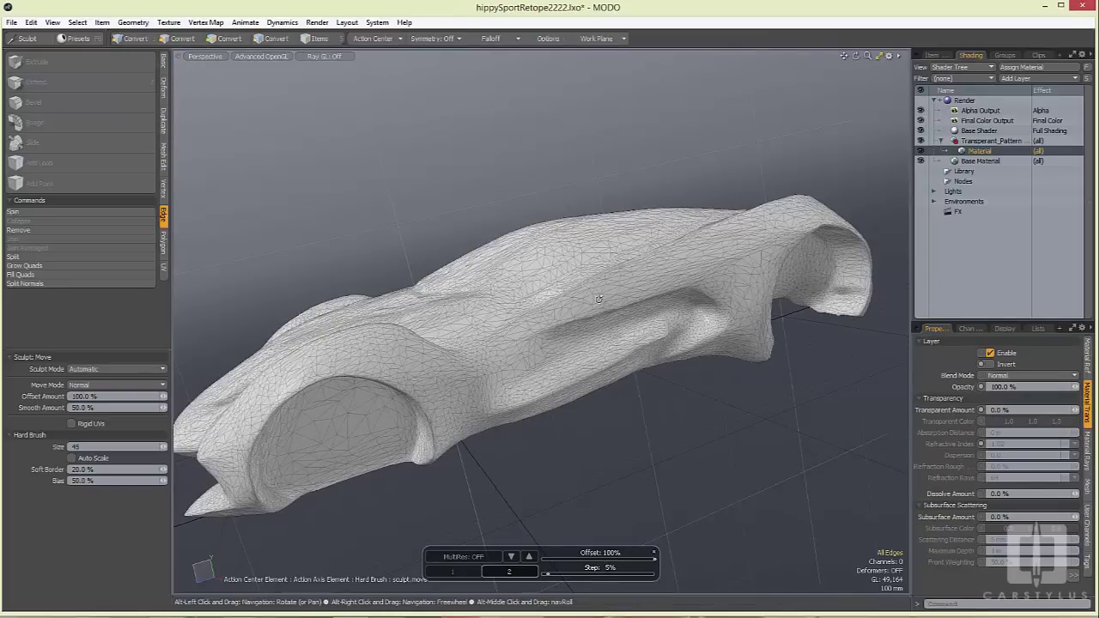
left_click_drag(505, 326, 596, 394, "alt")
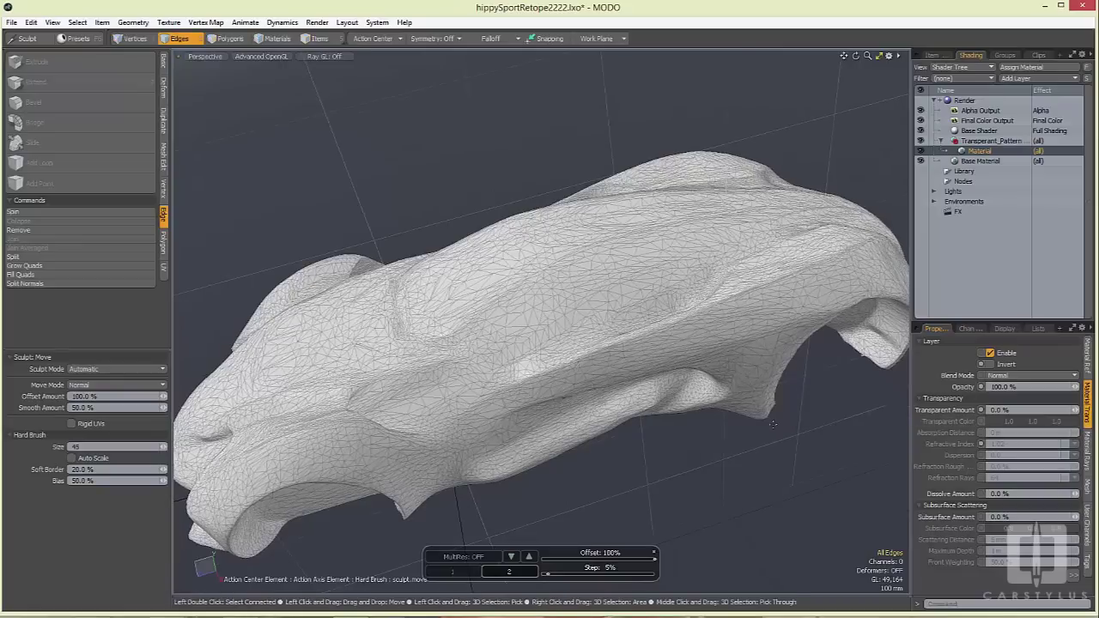
left_click_drag(668, 426, 633, 369, "alt")
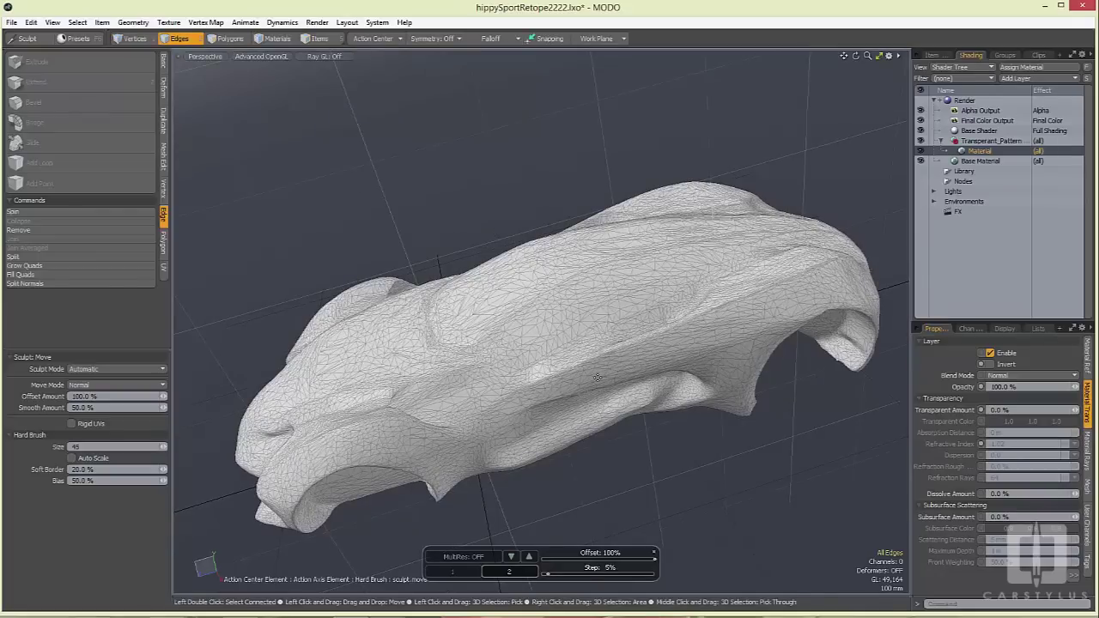
left_click_drag(495, 387, 700, 424, "alt")
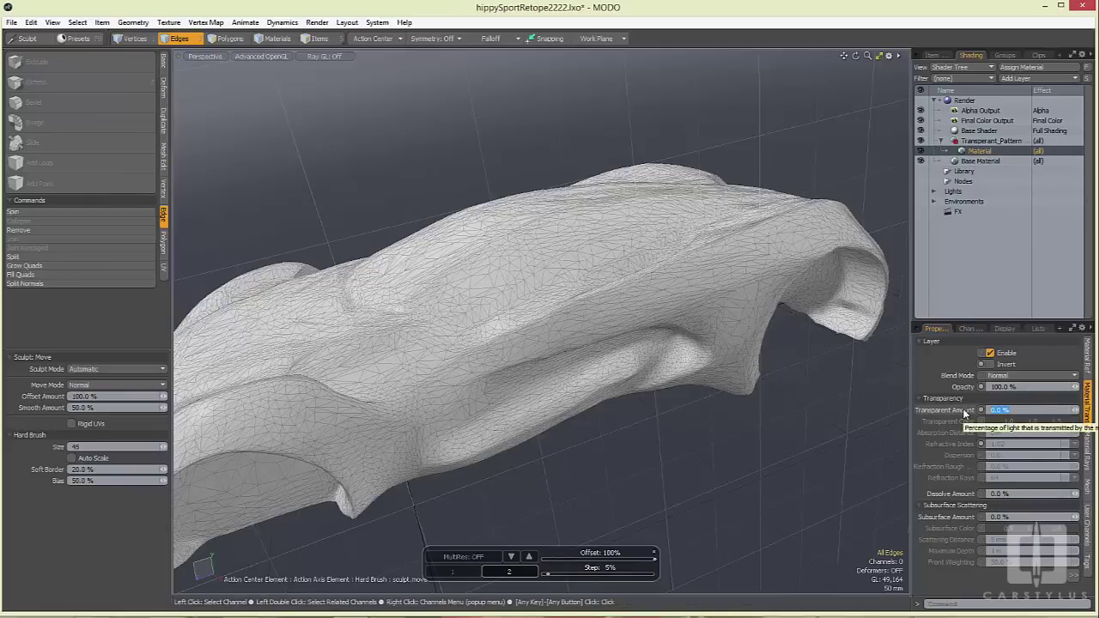
Commit 65% Transparent Amount on the target, then orbit to see the panels through it
key("Return")
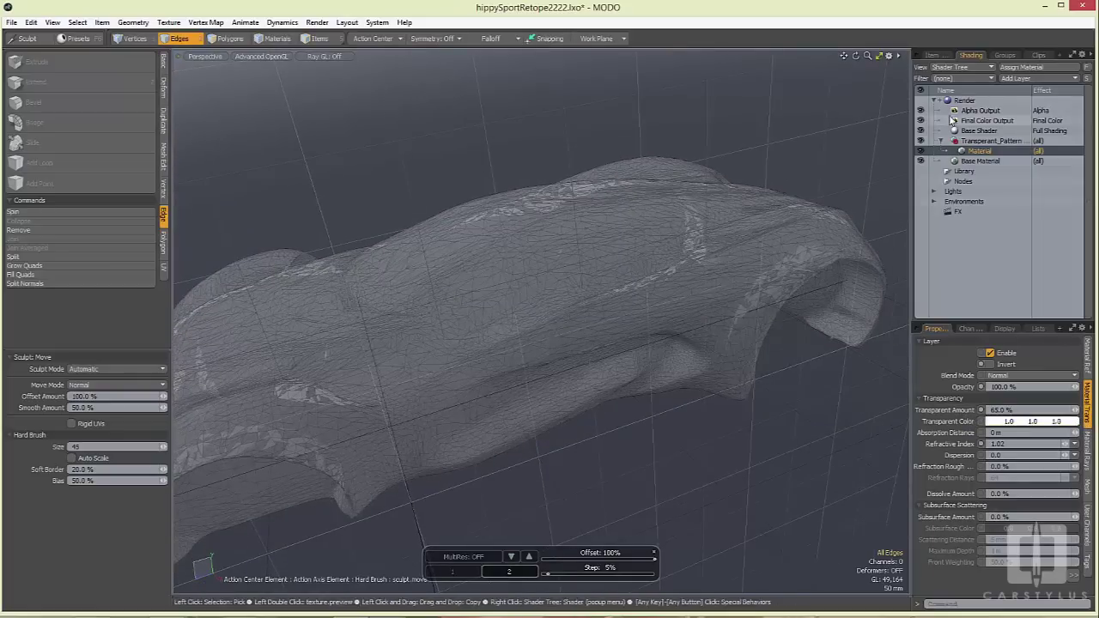
left_click(932, 55)
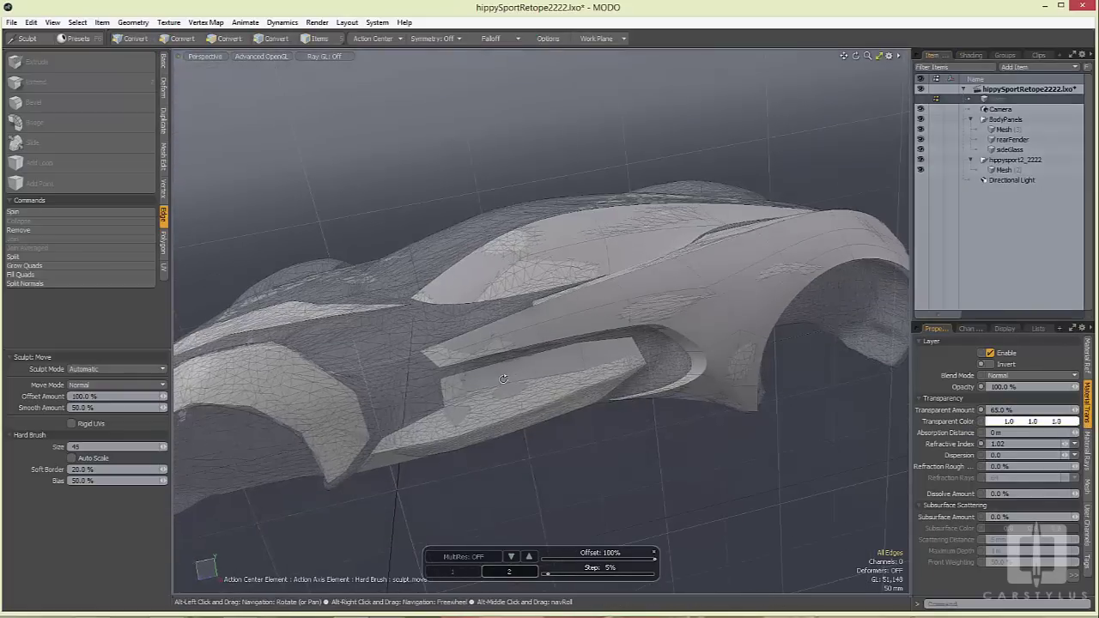
left_click_drag(680, 388, 535, 413, "alt")
left_click_drag(663, 319, 554, 371, "alt")
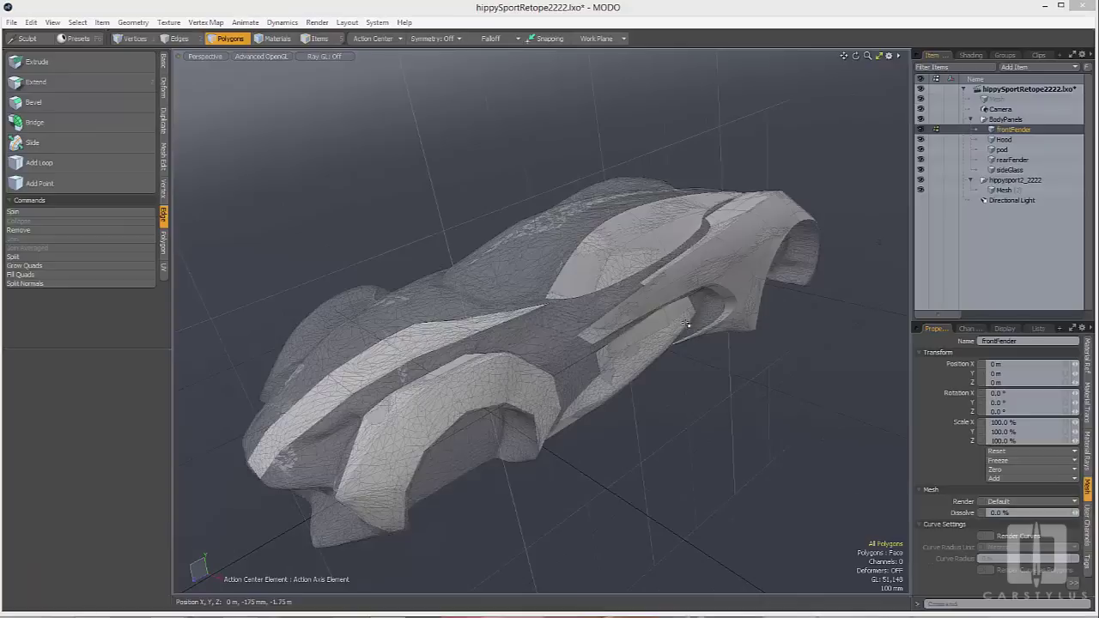
Orbit around the car until the frontFender panel faces the camera
left_click_drag(583, 330, 622, 340, "alt")
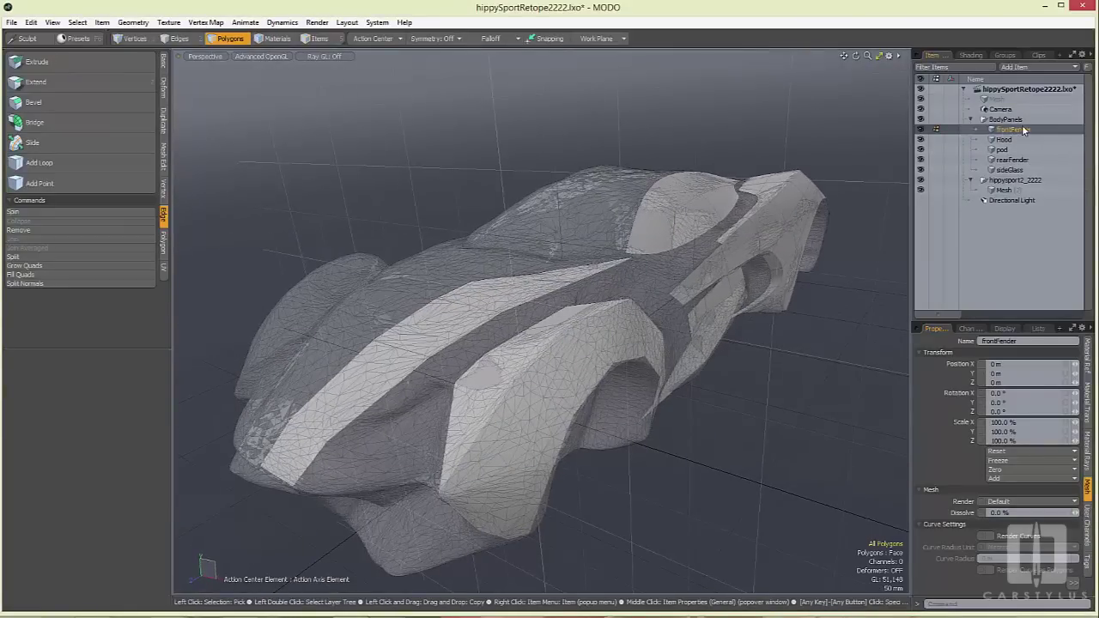
left_click_drag(603, 336, 694, 238, "alt")
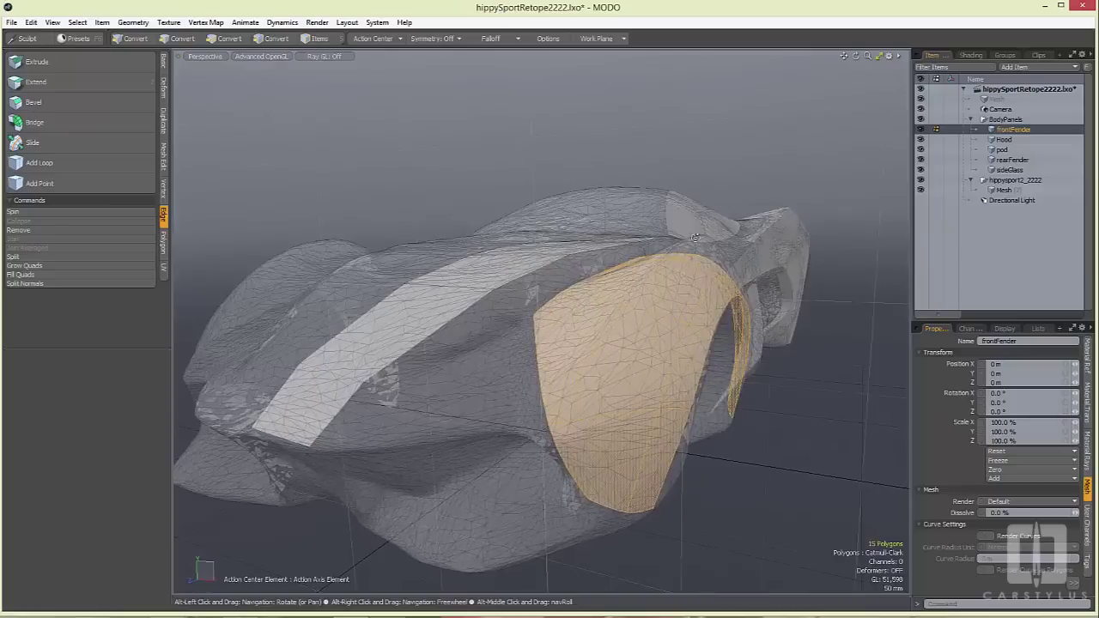
left_click_drag(761, 341, 804, 489, "alt")
Switch to Edges mode and activate Sculpt: Move from the Sculpt HUD, zoomed on the fender
key("alt")
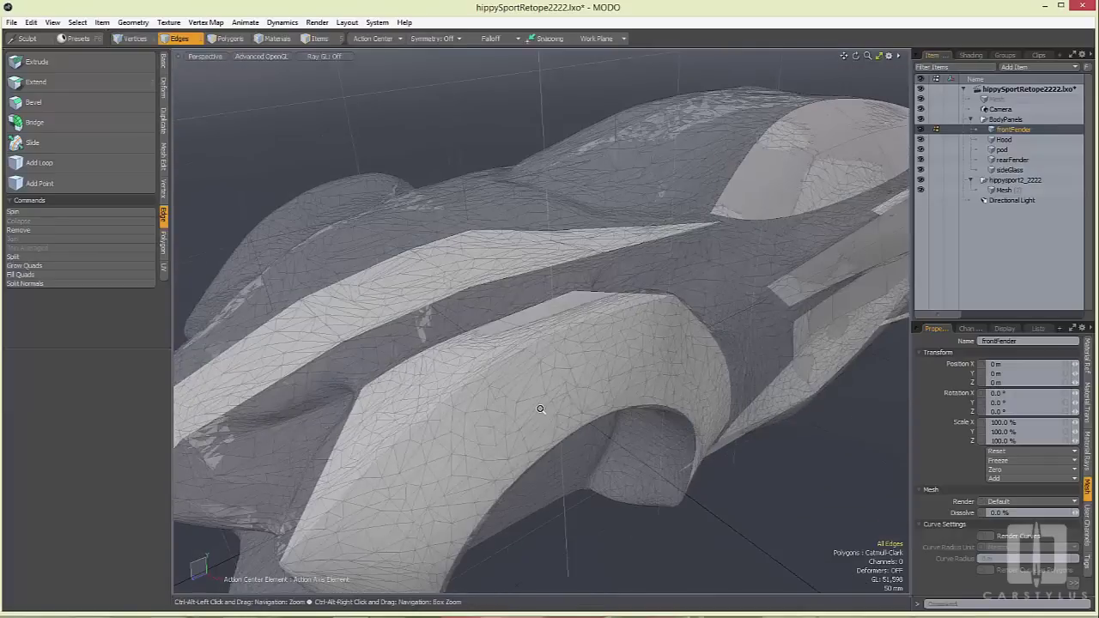
left_click_drag(686, 388, 643, 396, "alt")
key("grave")
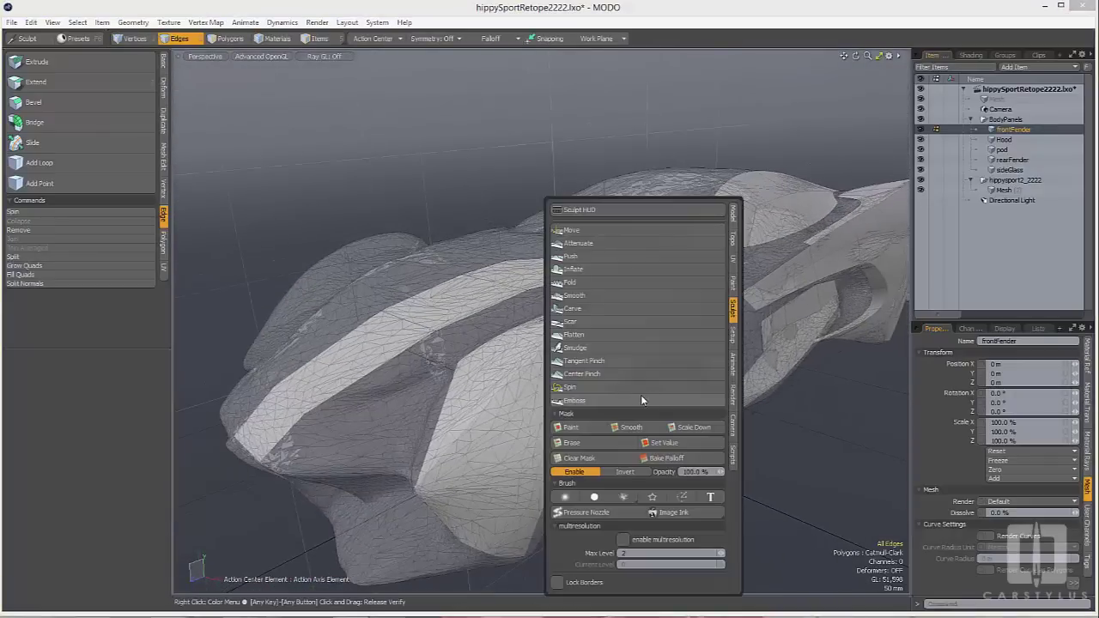
left_click(694, 230)
left_click_drag(736, 485, 765, 449, "alt")
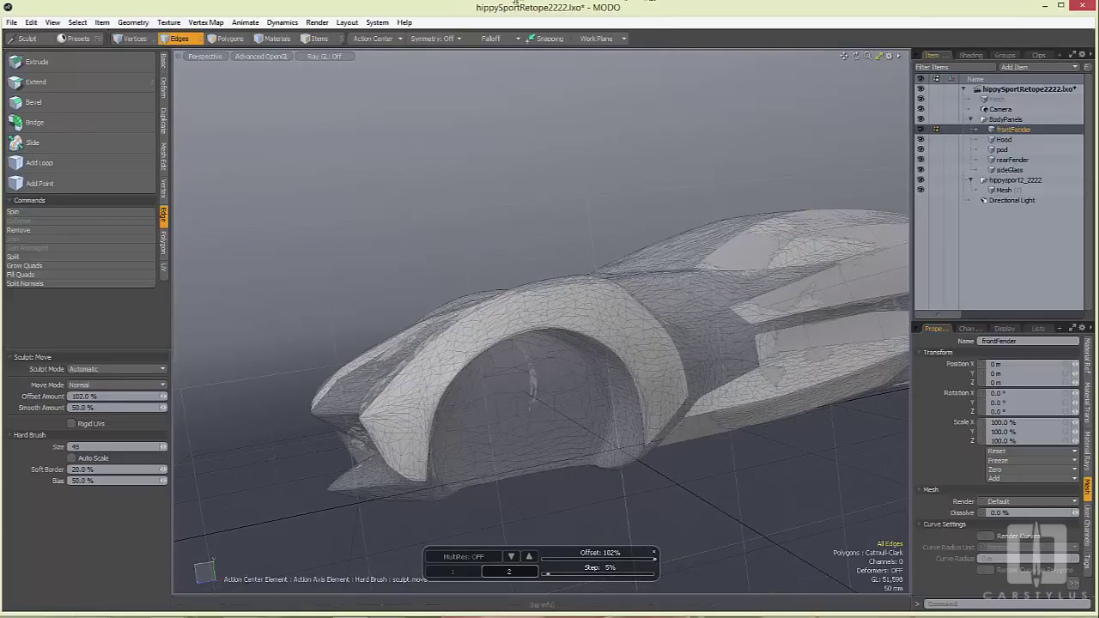
Increase the Move brush's Hard Brush Size and orbit around the front wheel arch
mouse_move(582, 118)
right_mouse_down()
mouse_move(592, 133)
mouse_move(531, 137)
right_mouse_up()
left_click_drag(530, 138, 617, 277, "alt")
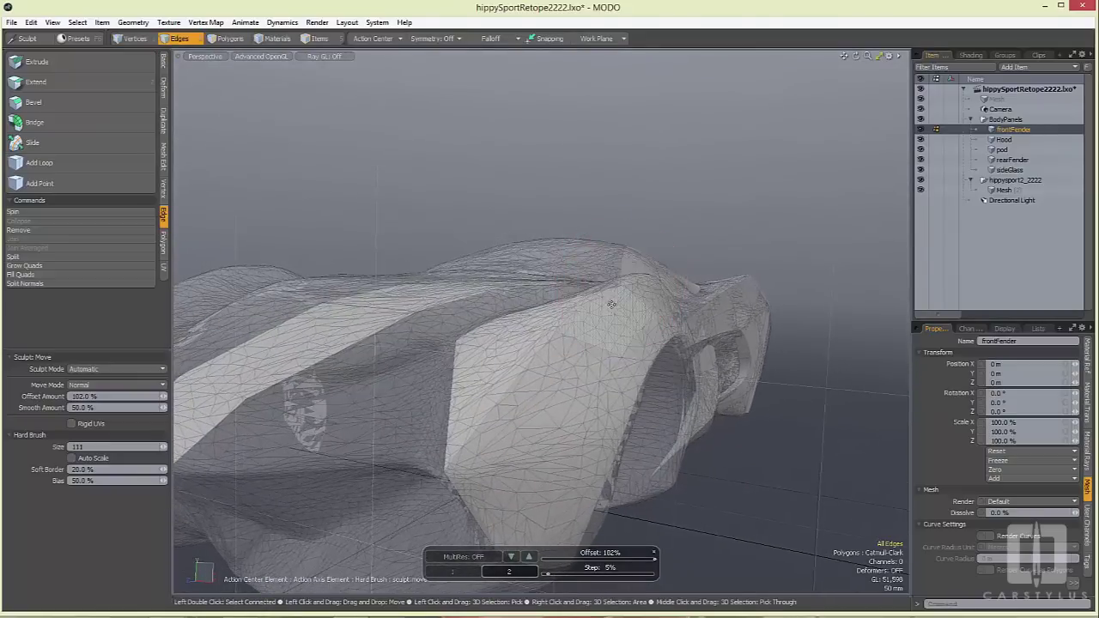
mouse_move(640, 302)
left_mouse_down("alt")
mouse_move(569, 283)
mouse_move(378, 356)
mouse_move(326, 389)
mouse_move(346, 347)
mouse_move(466, 286)
mouse_move(307, 349)
left_mouse_up("alt")
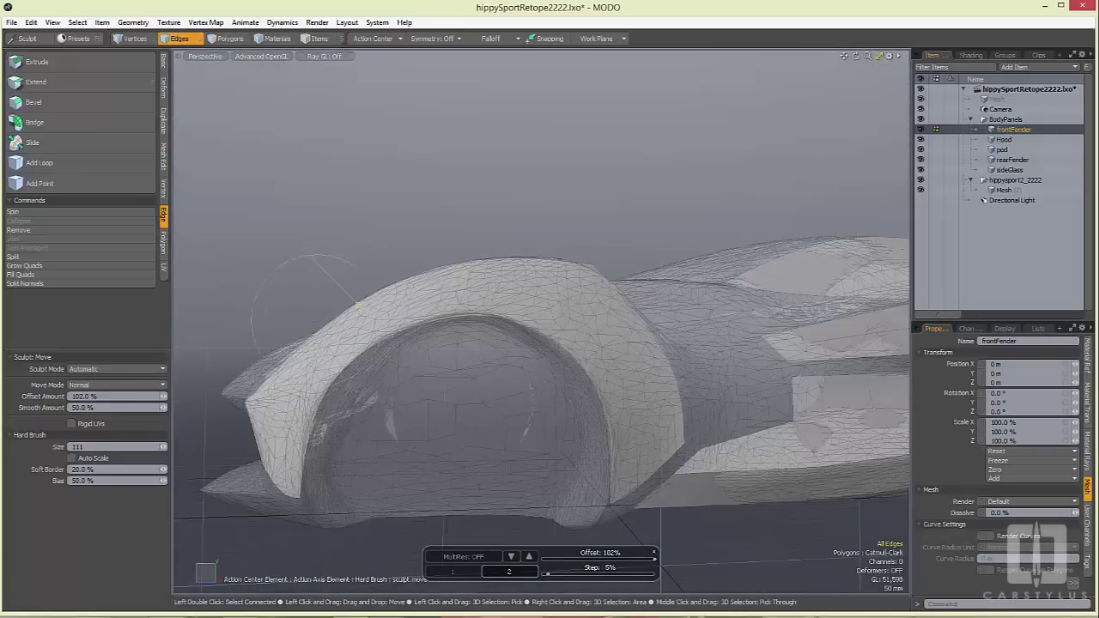
left_click_drag(358, 305, 398, 309, "alt")
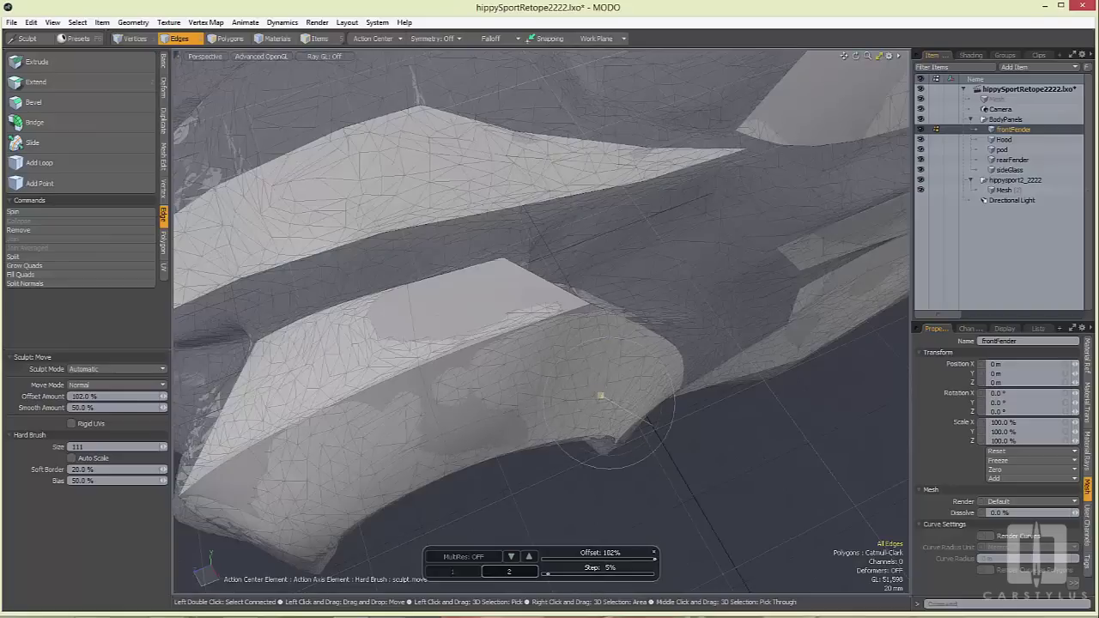
left_click_drag(600, 395, 613, 473, "alt")
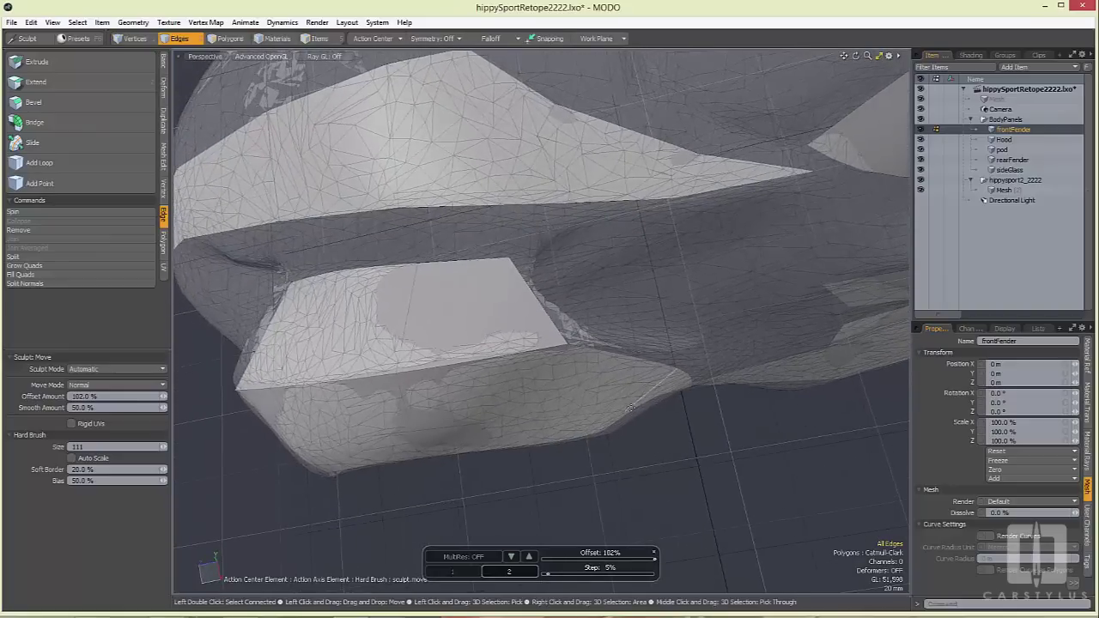
mouse_move(649, 411)
left_mouse_down("alt")
mouse_move(660, 412)
mouse_move(639, 360)
mouse_move(678, 327)
mouse_move(605, 253)
mouse_move(502, 311)
left_mouse_up("alt")
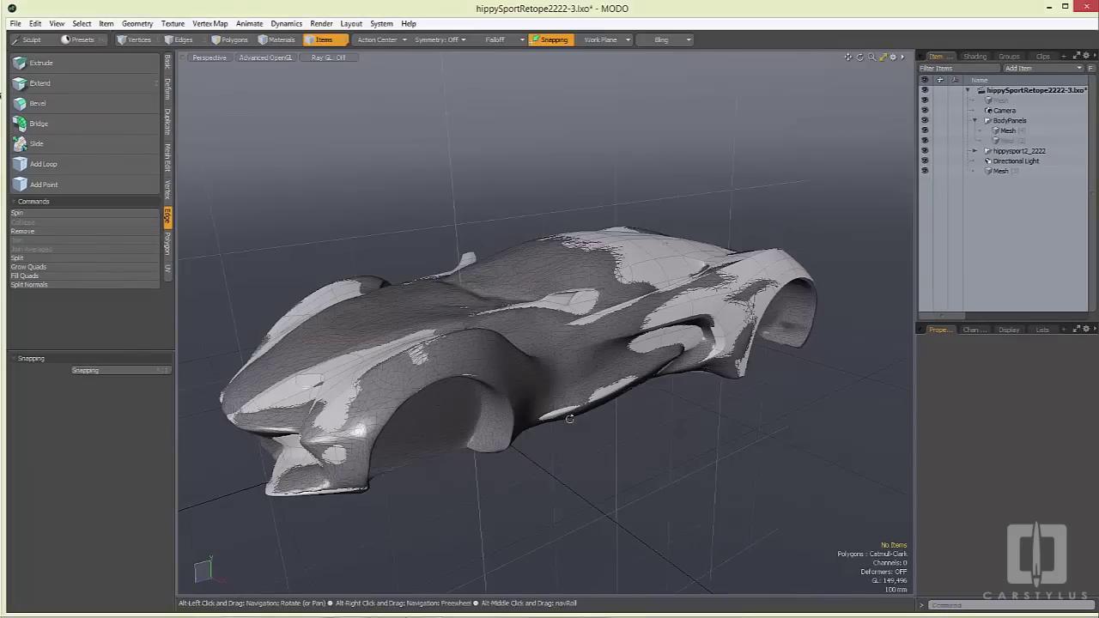
Apply the Shiny_Yellow matcap to the car body in the viewport
left_click_drag(559, 433, 575, 448, "alt")
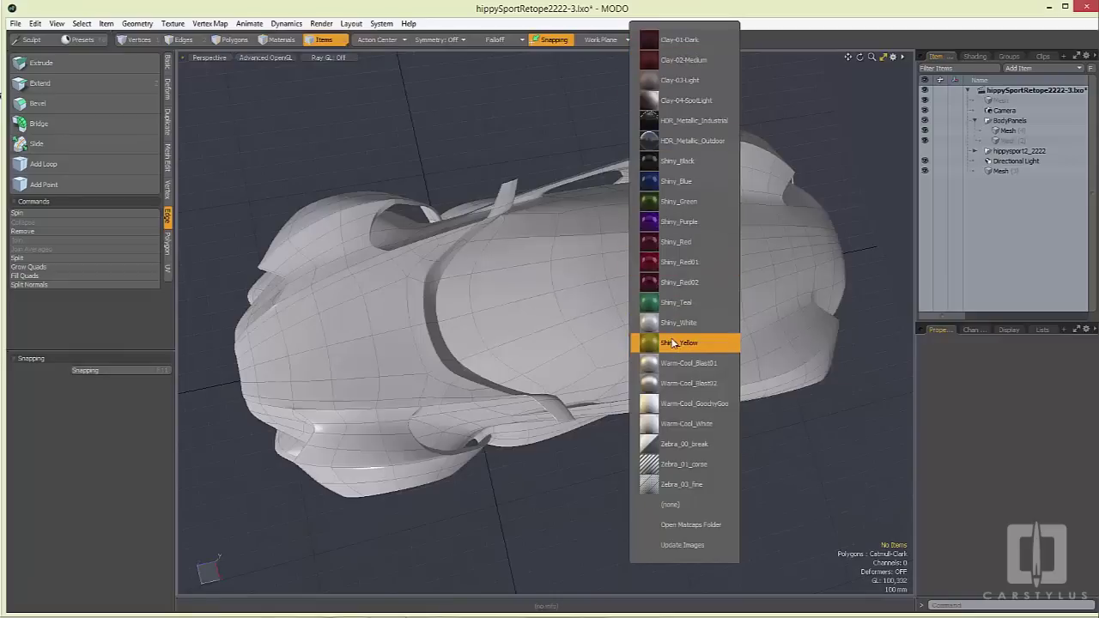
left_click(673, 342)
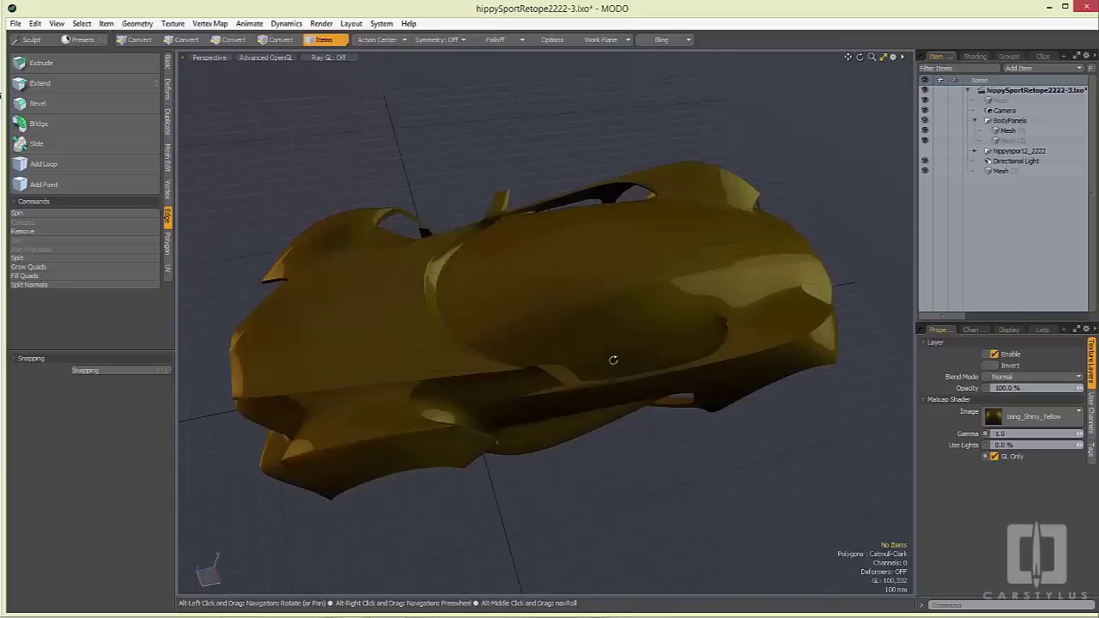